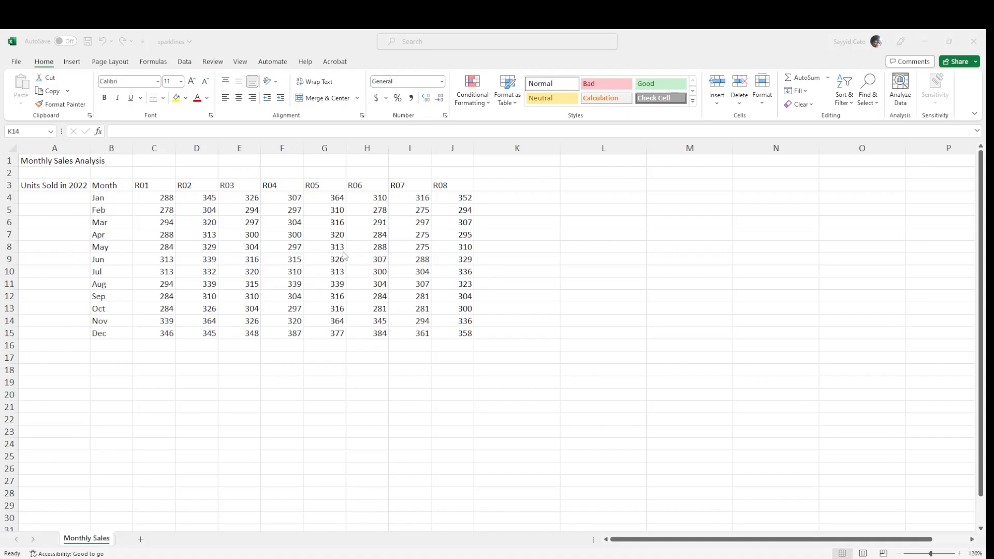
click(194, 210)
drag(161, 197, 470, 337)
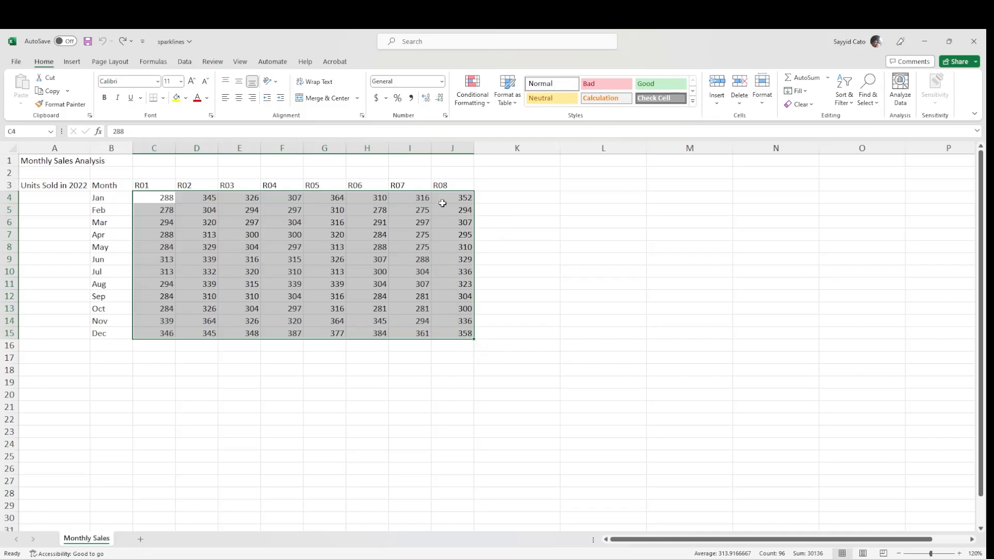
click(511, 202)
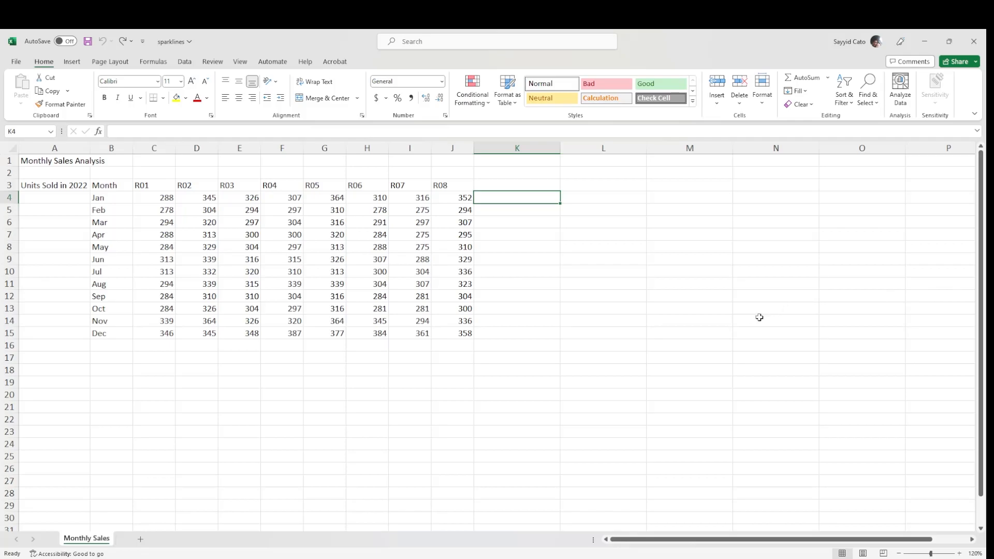
click(641, 298)
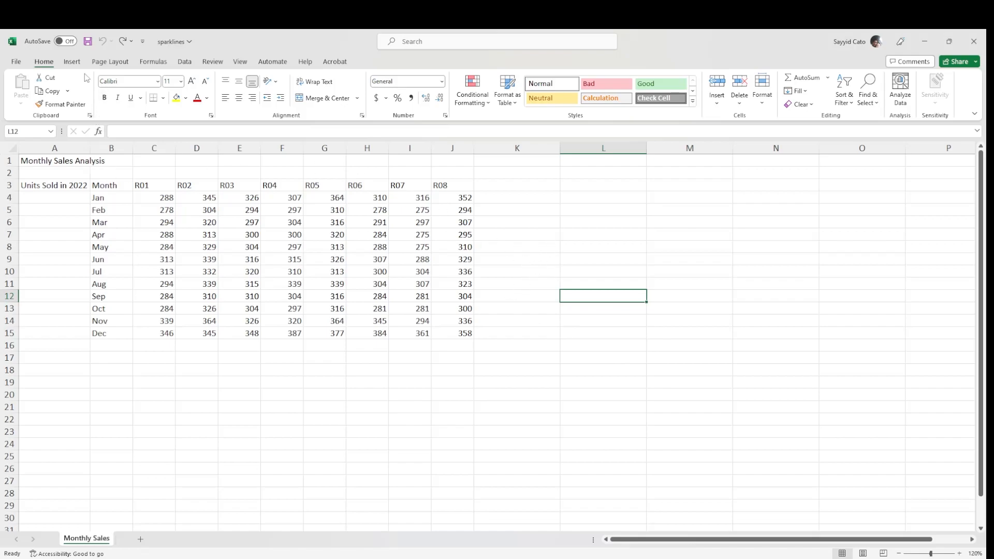
Try inserting a 3-D column chart with only an empty cell selected, move it beside the sales table, and undo both actions
click(71, 65)
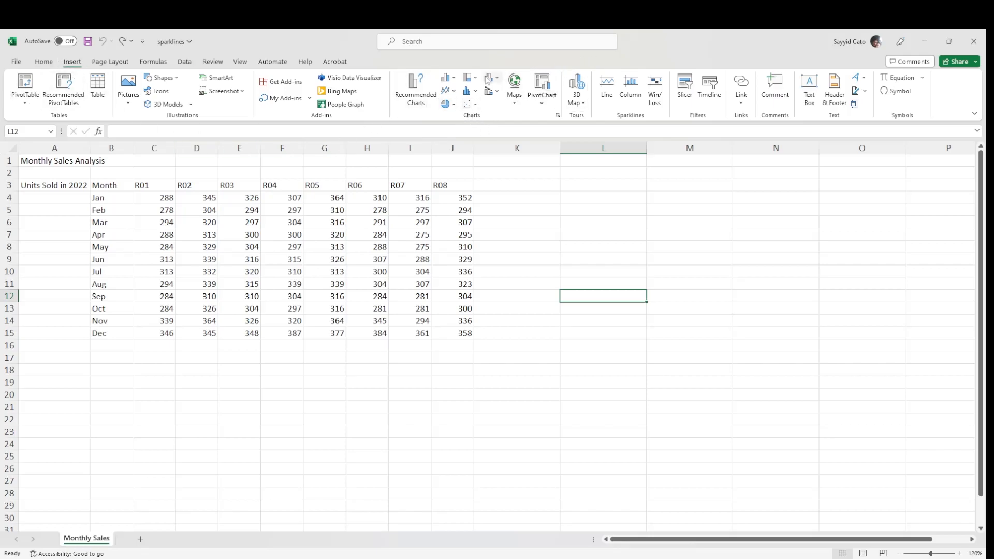
click(446, 77)
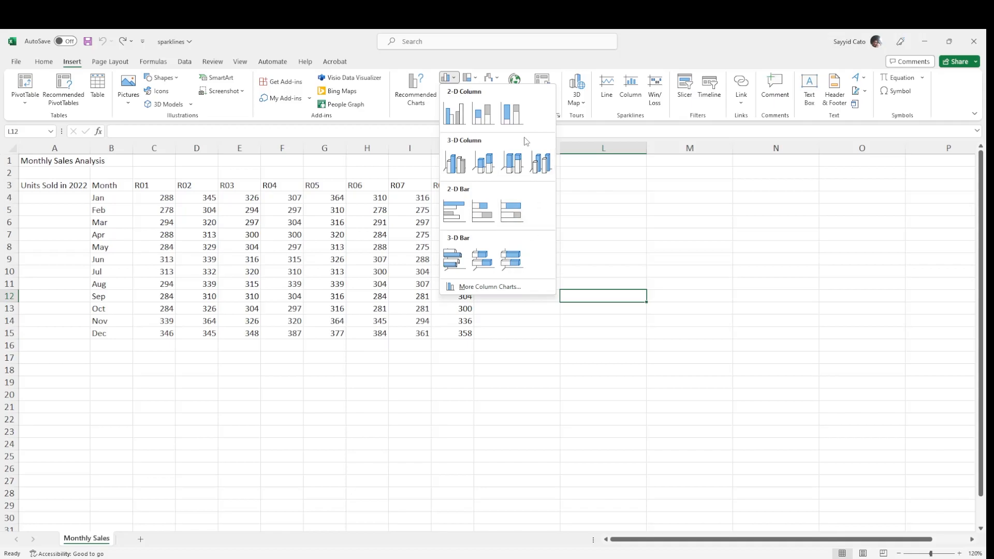
click(524, 162)
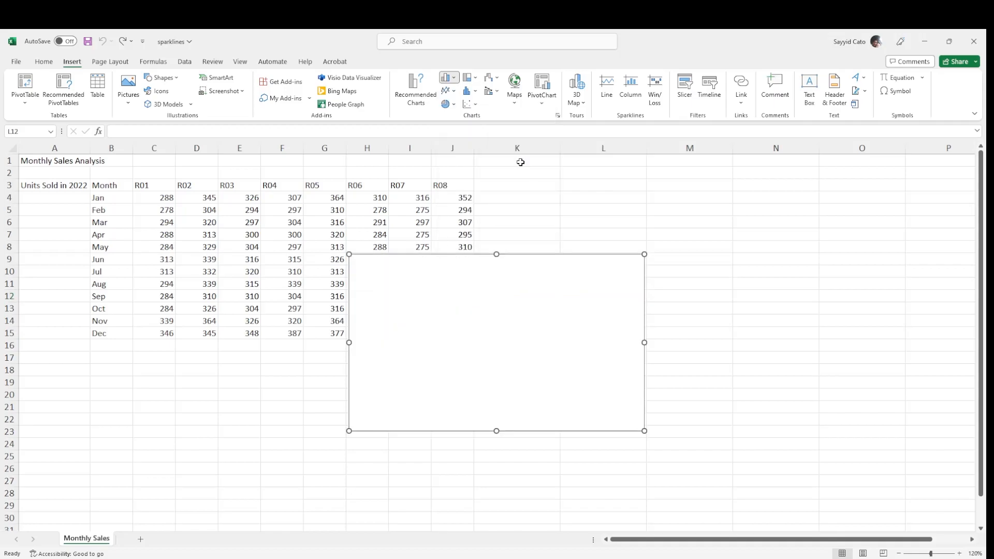
drag(602, 260, 784, 190)
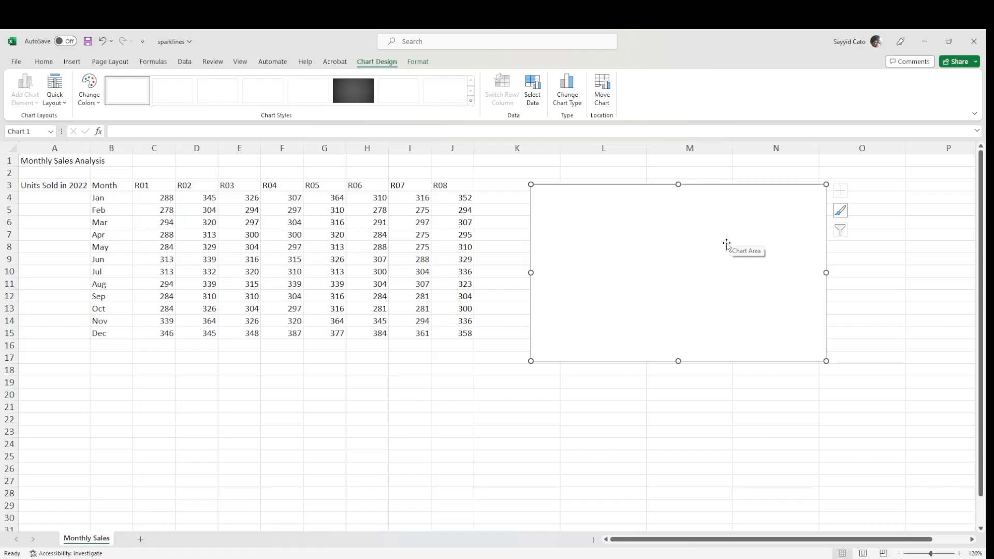
key(ctrl+z)
key(ctrl+z)
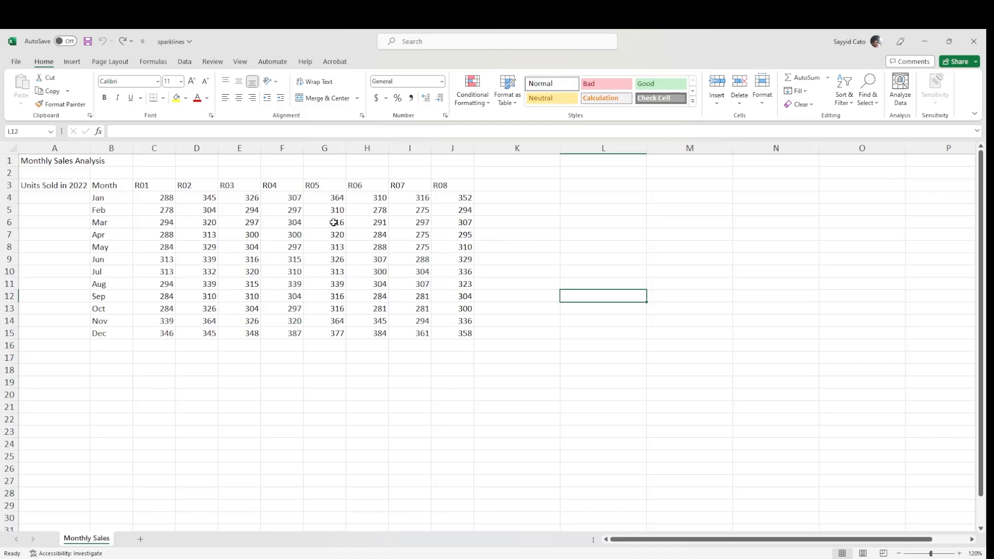
click(104, 185)
drag(118, 190, 176, 195)
click(161, 202)
click(201, 200)
click(254, 200)
click(307, 203)
click(370, 210)
click(355, 233)
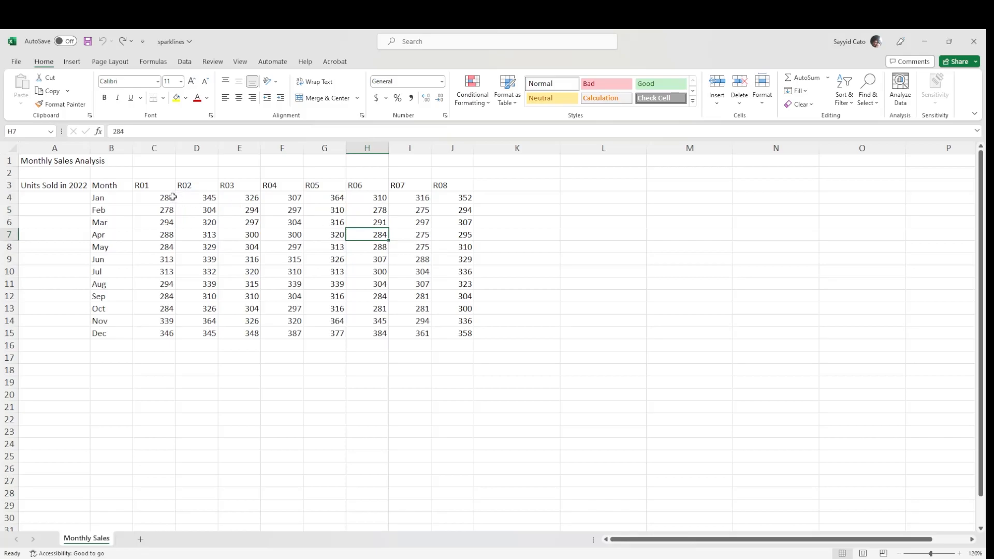
Insert a 3-D Column chart from the whole sales table B3:J15, and delete that chart
drag(104, 187, 461, 329)
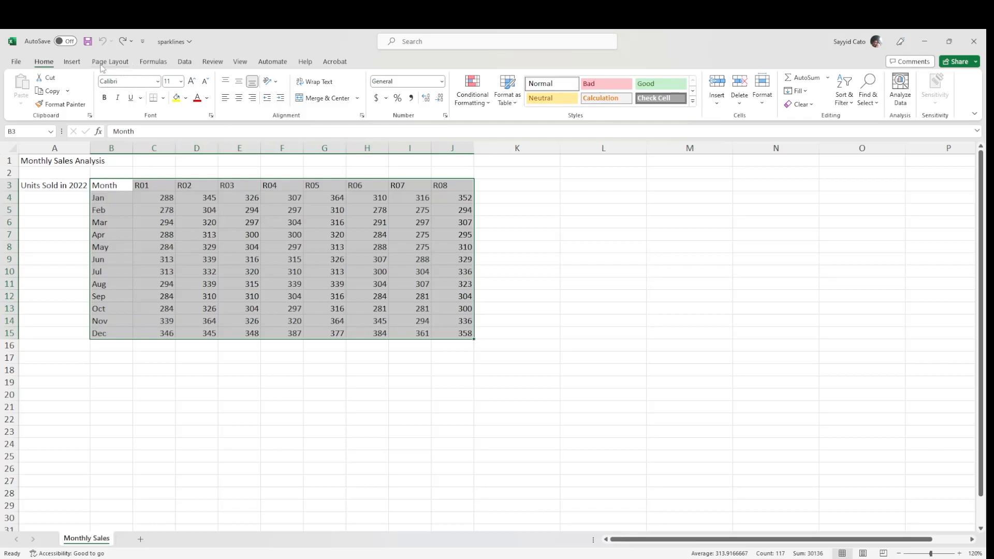
click(77, 62)
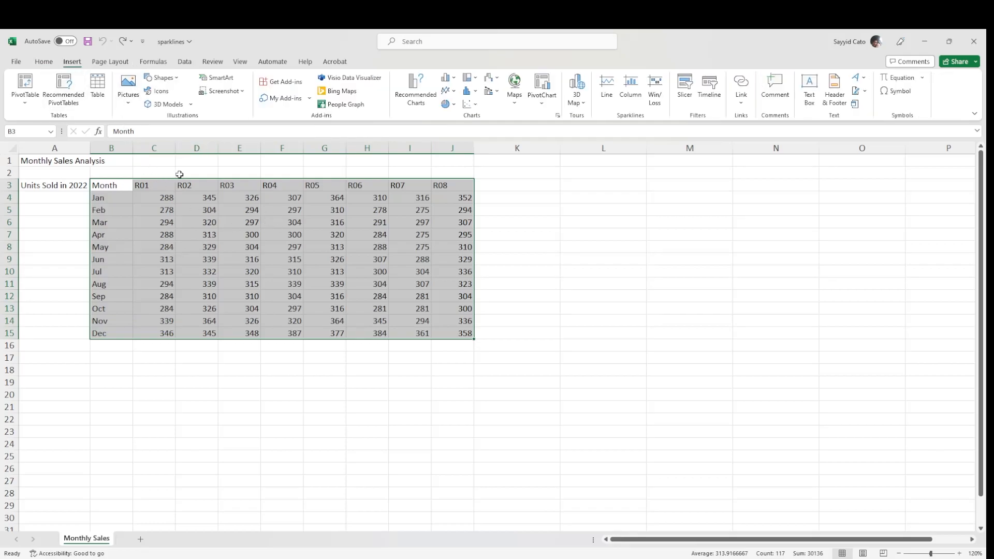
click(452, 79)
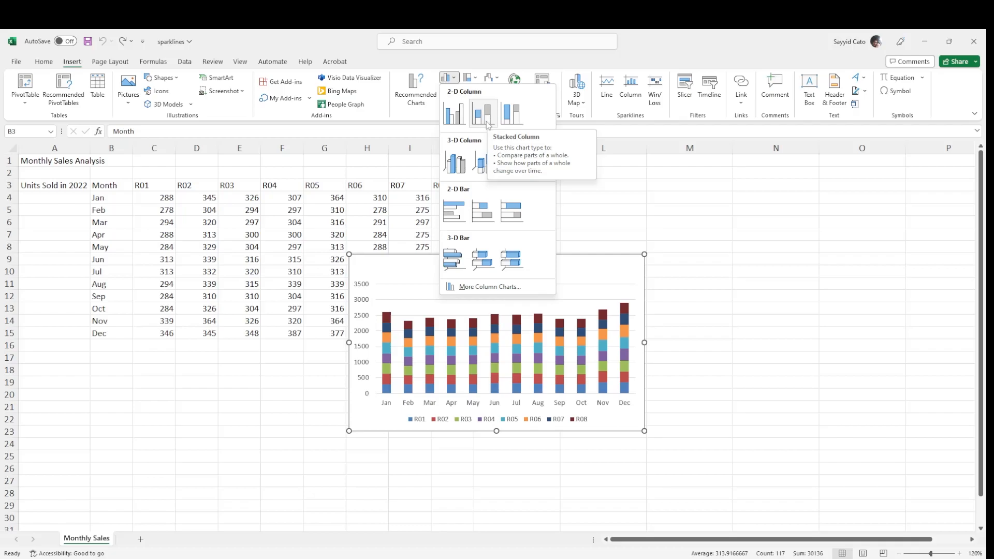
click(486, 124)
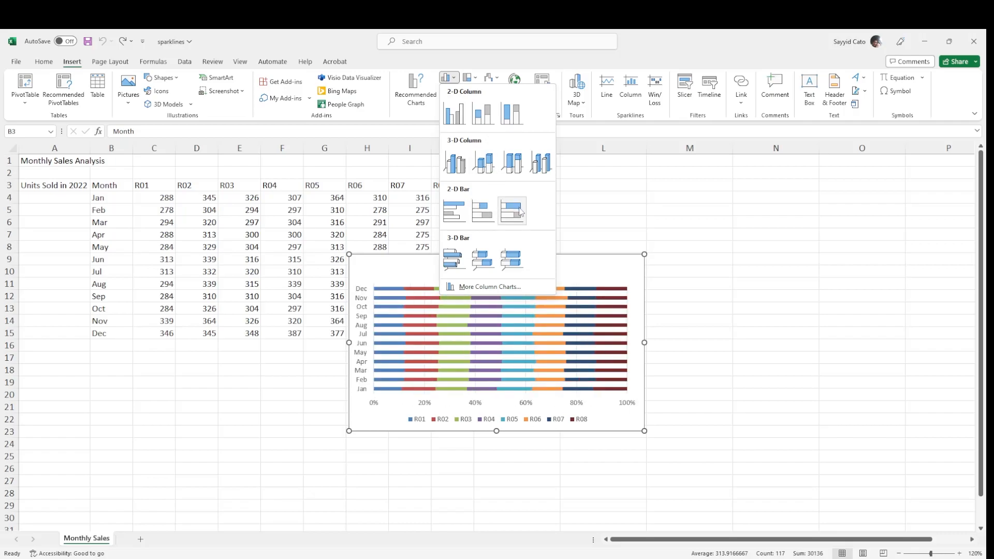
click(541, 163)
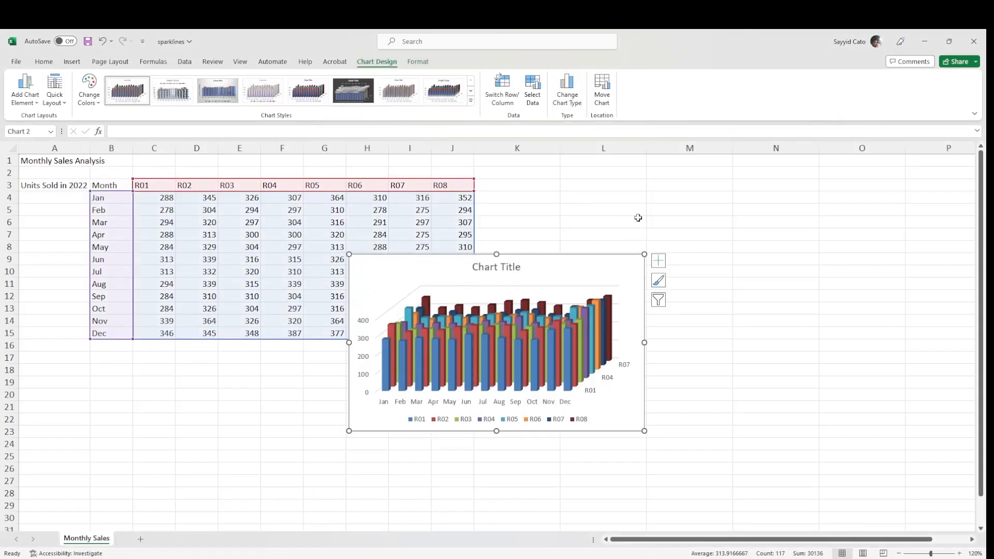
key(Delete)
click(568, 257)
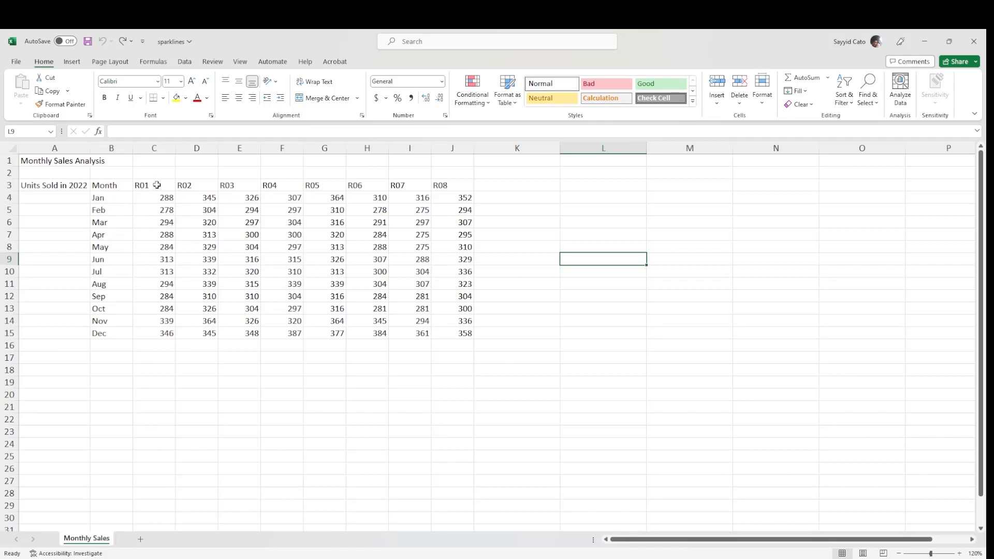
Select the R01 and R07 columns together, rows 3 to 15, and look through the column chart types
drag(145, 185, 140, 332)
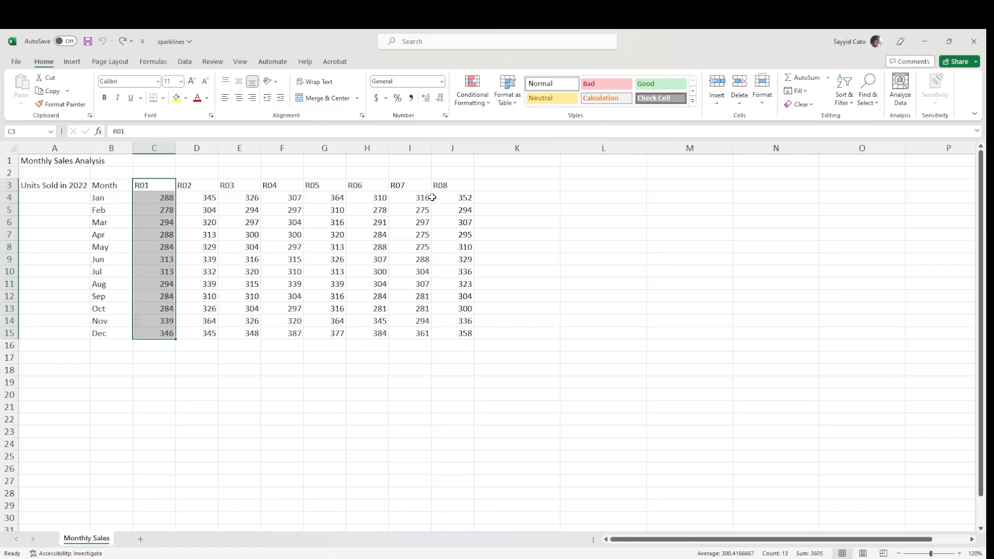
drag(420, 184, 411, 334)
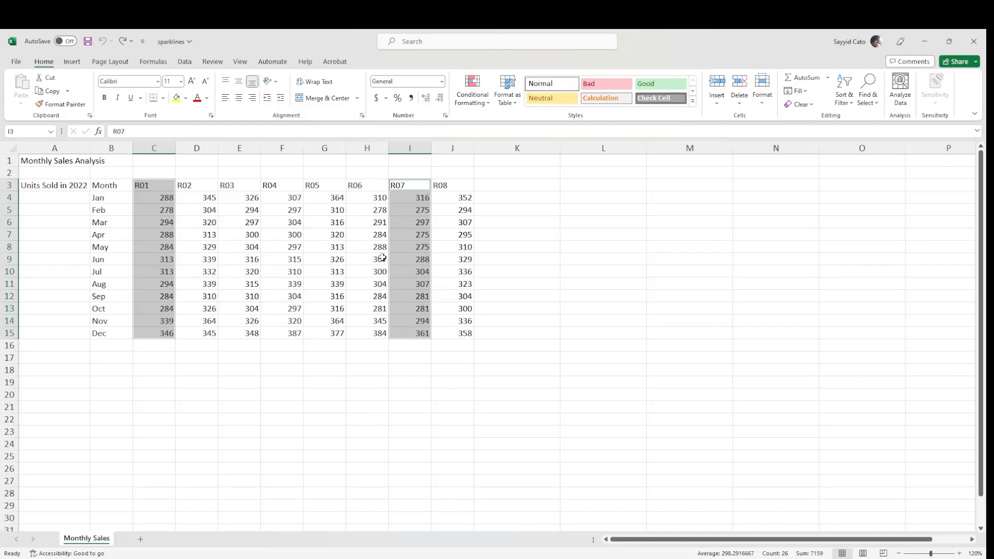
click(249, 238)
drag(162, 188, 141, 336)
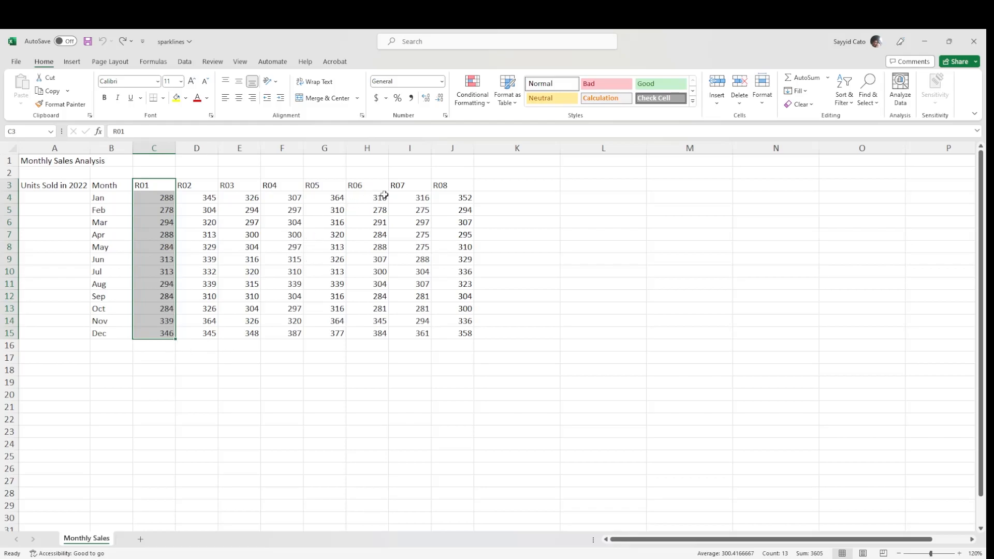
drag(413, 185, 413, 334)
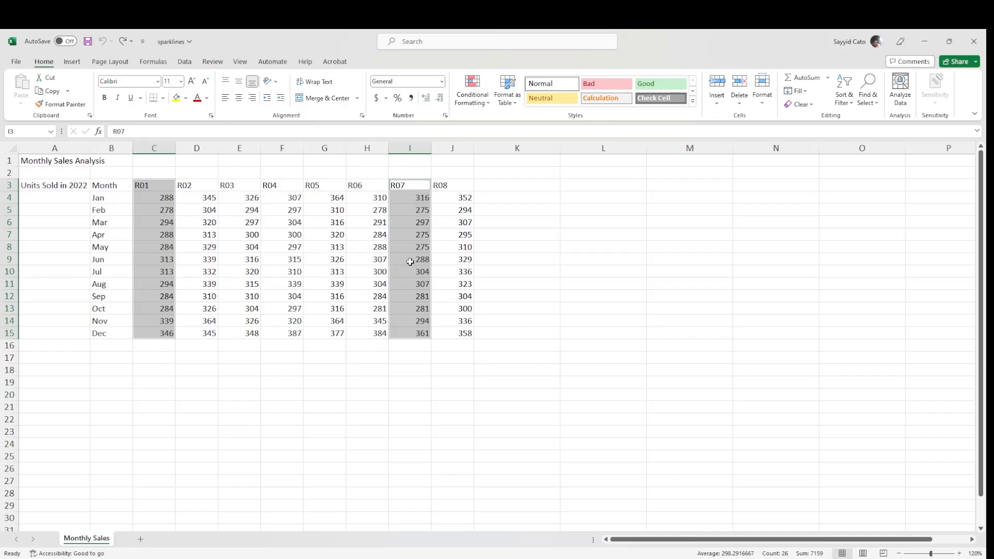
click(72, 61)
click(456, 77)
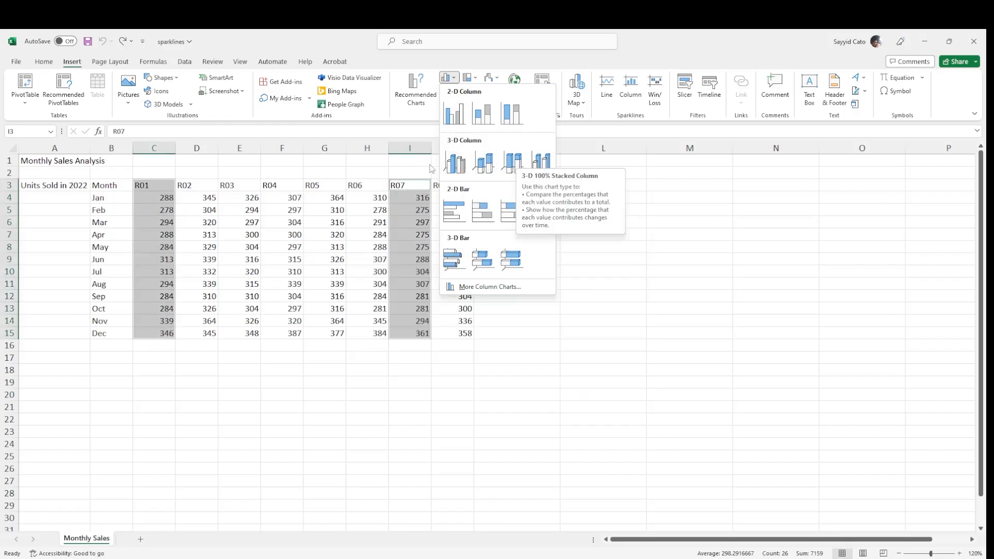
click(632, 218)
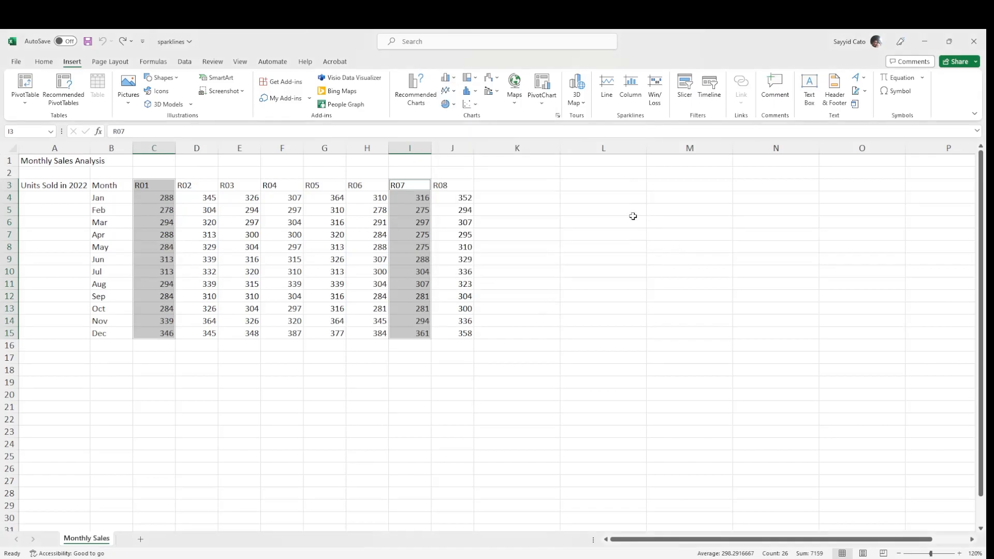
Preview doughnut, 3-D stacked column and stacked line charts for the whole sales table B3:J15
click(179, 228)
drag(107, 186, 468, 335)
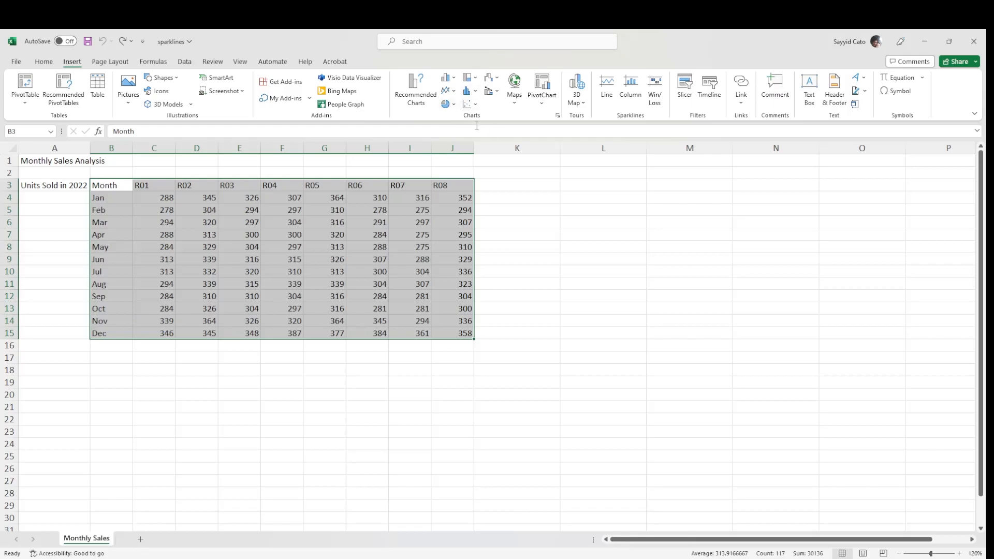
click(448, 104)
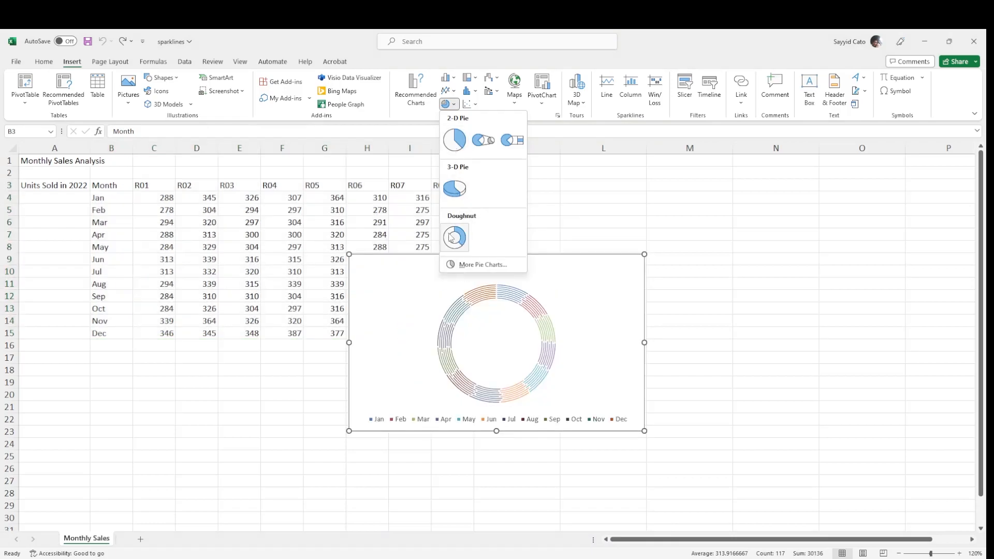
click(446, 78)
click(446, 78)
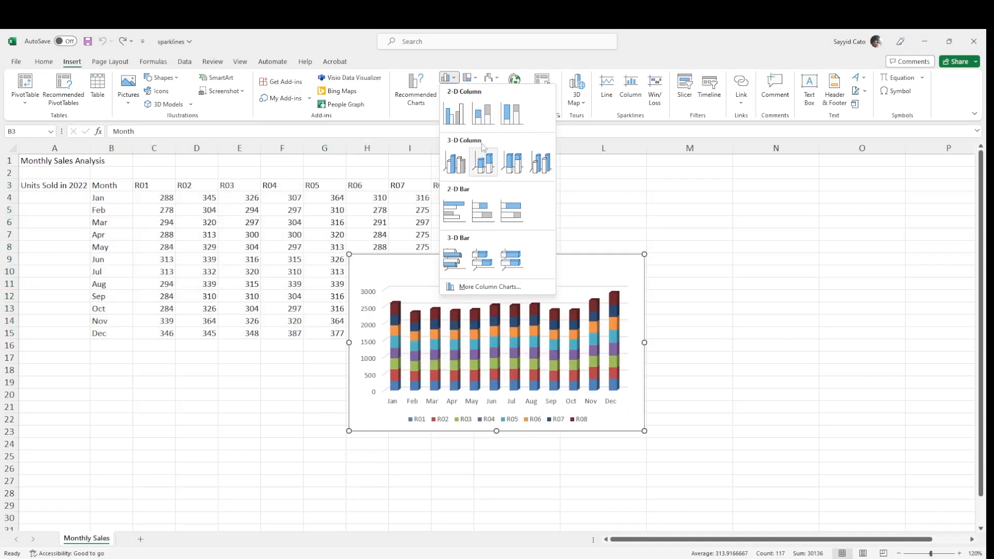
key(alt+q)
key(Escape)
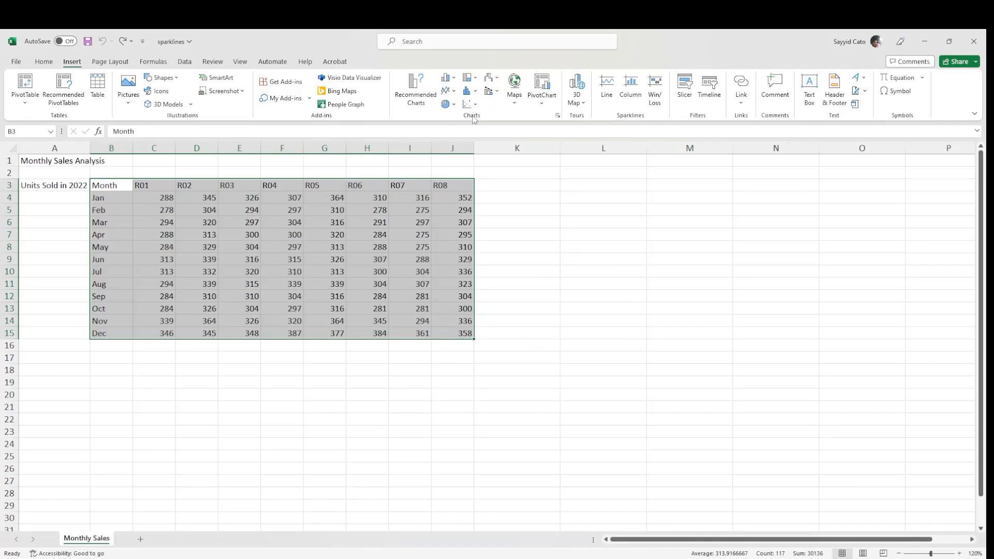
click(446, 91)
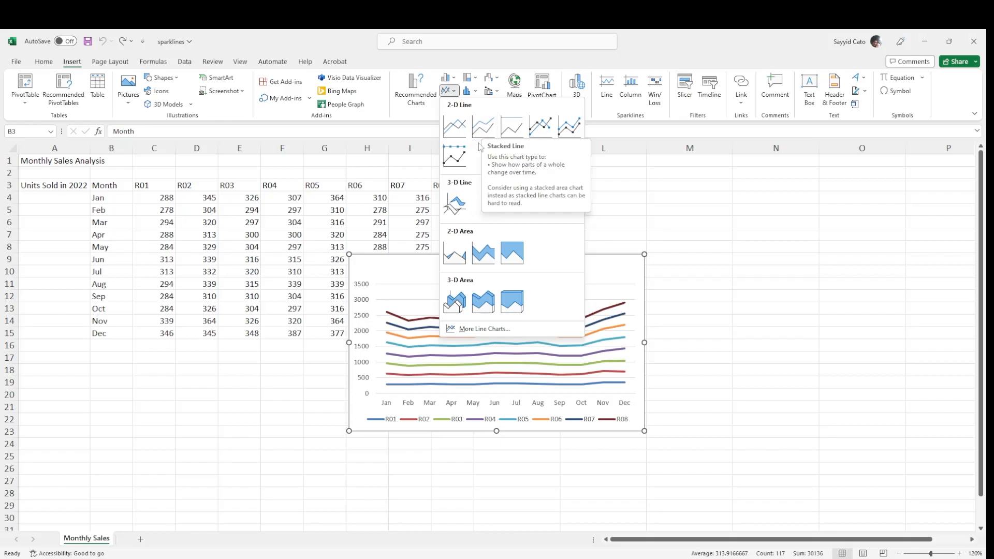
click(666, 49)
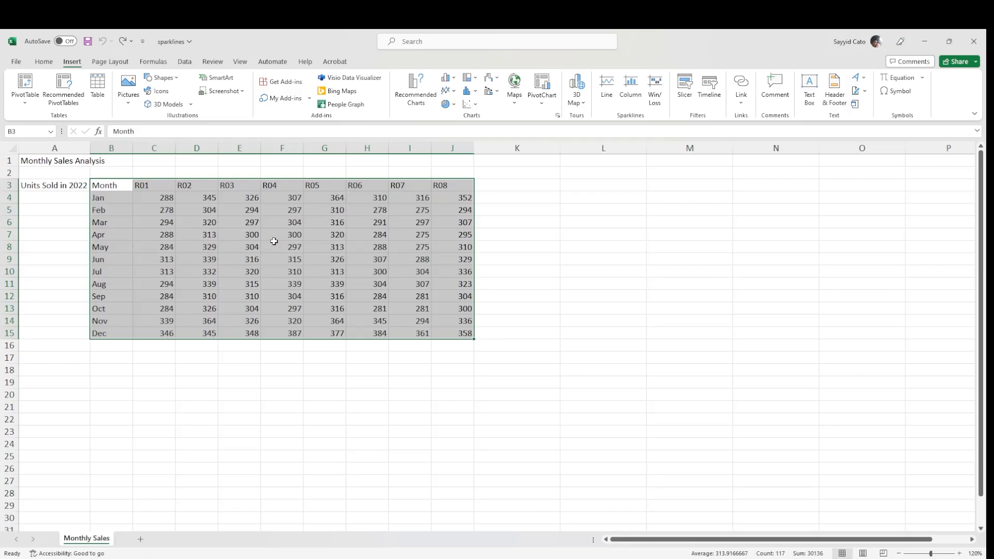
Insert a 2-D Stacked Line chart comparing only the Jan and May rows, B4:J4 and B8:J8
drag(117, 225, 119, 234)
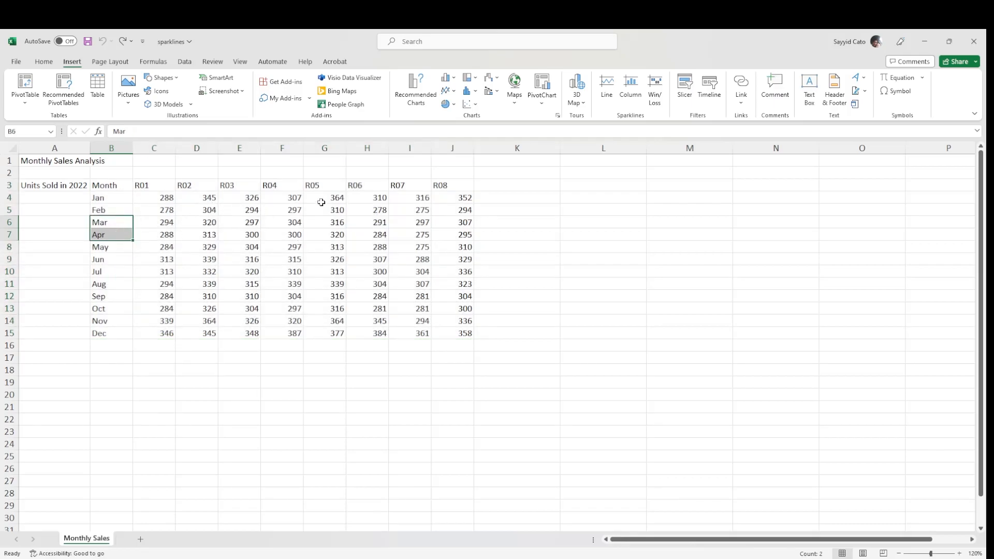
drag(104, 200, 459, 198)
drag(100, 248, 461, 248)
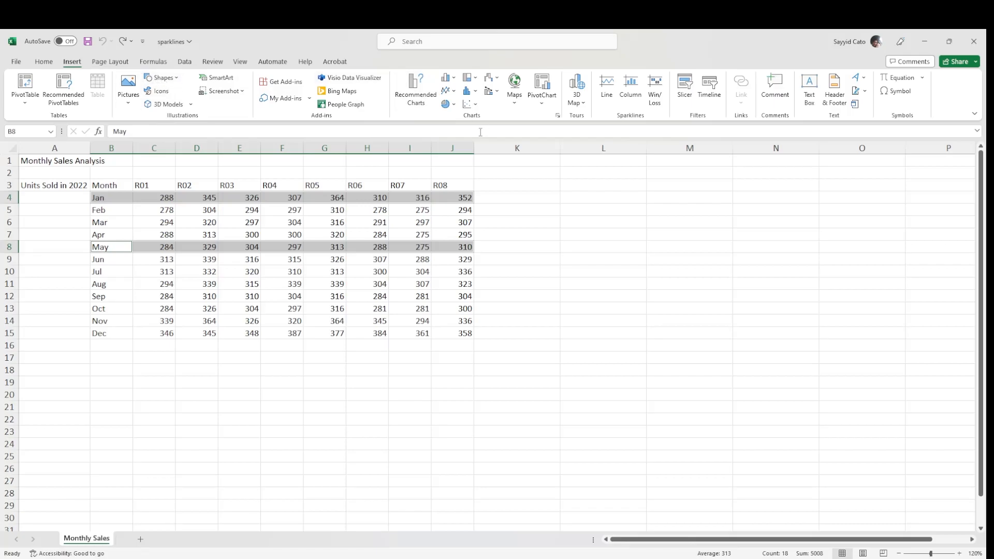
click(468, 91)
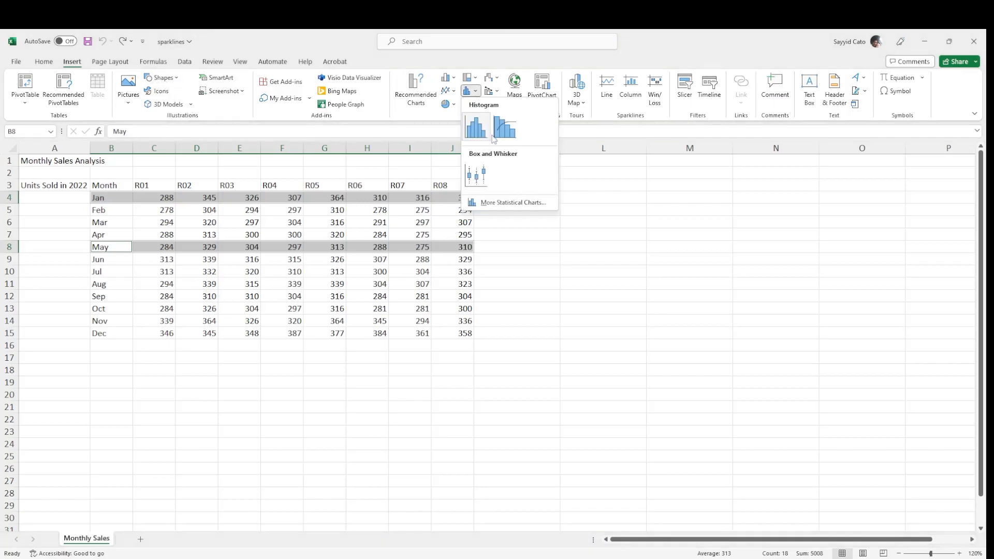
click(452, 106)
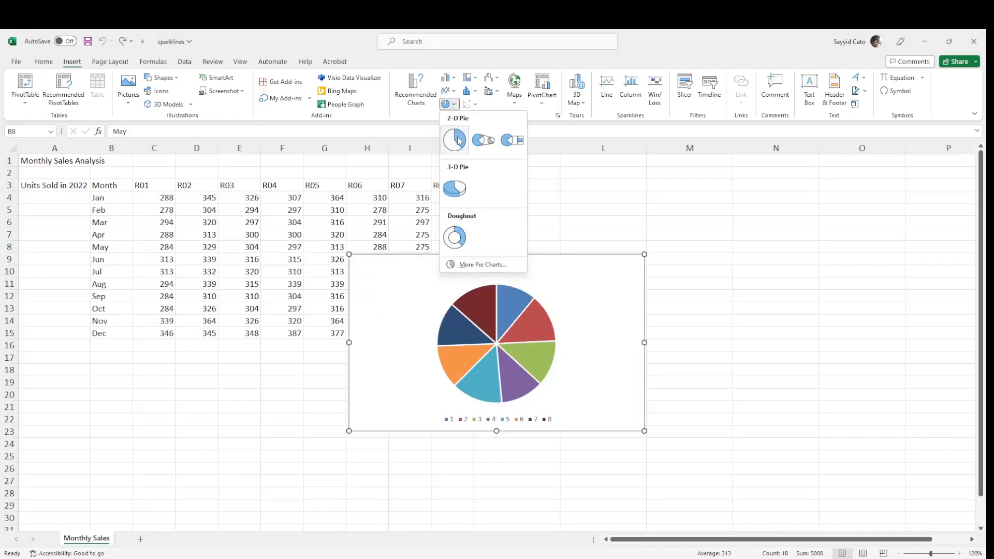
click(446, 92)
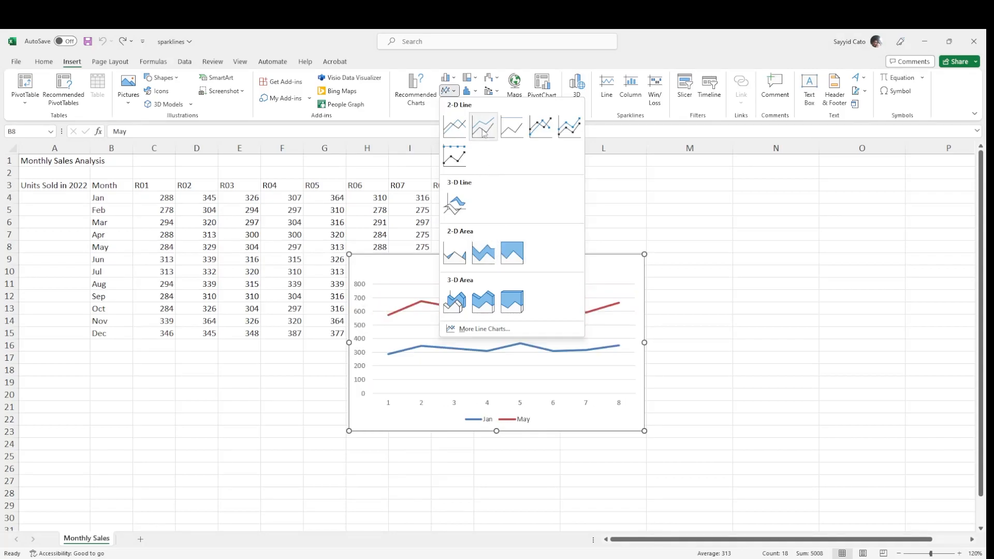
click(482, 126)
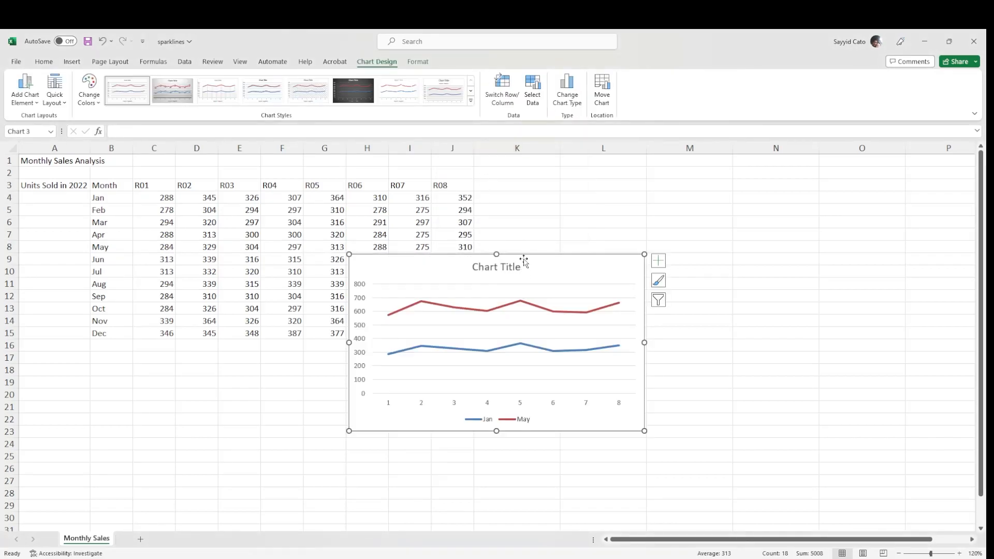
Move the Jan and May line chart so it spans columns J to M from row 4, and select its title
drag(524, 260, 403, 321)
drag(501, 321, 680, 207)
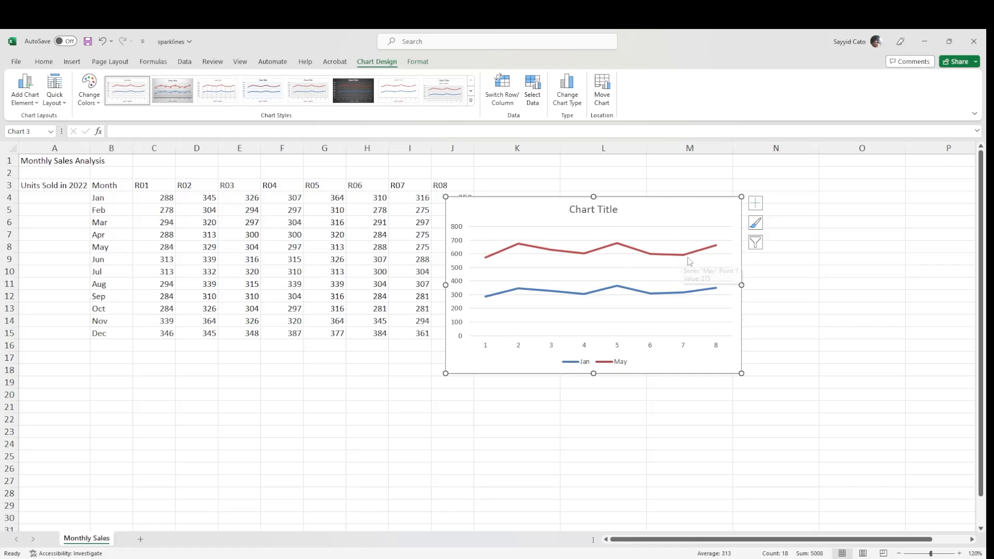
click(608, 209)
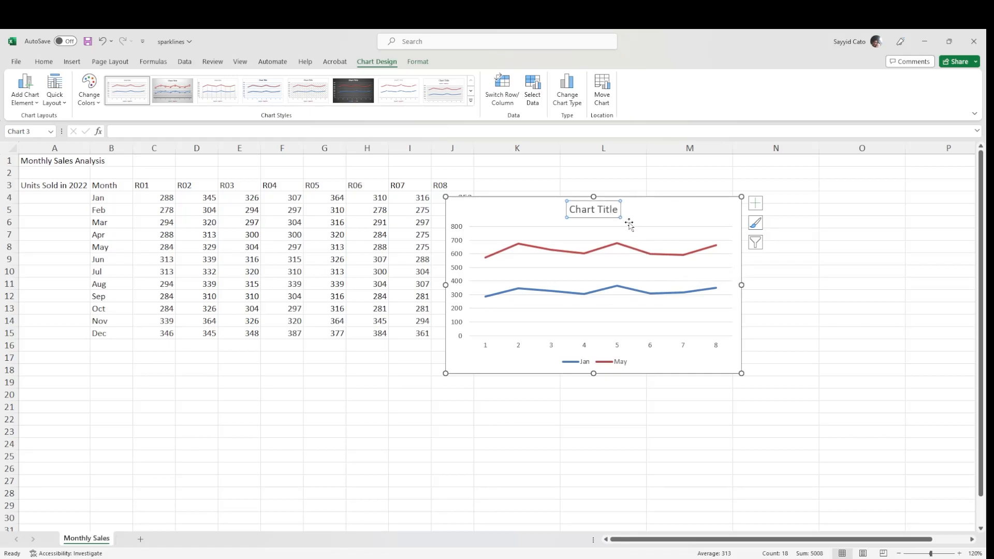
Change the text of the line chart's title to "Your Title"
triple_click(605, 206)
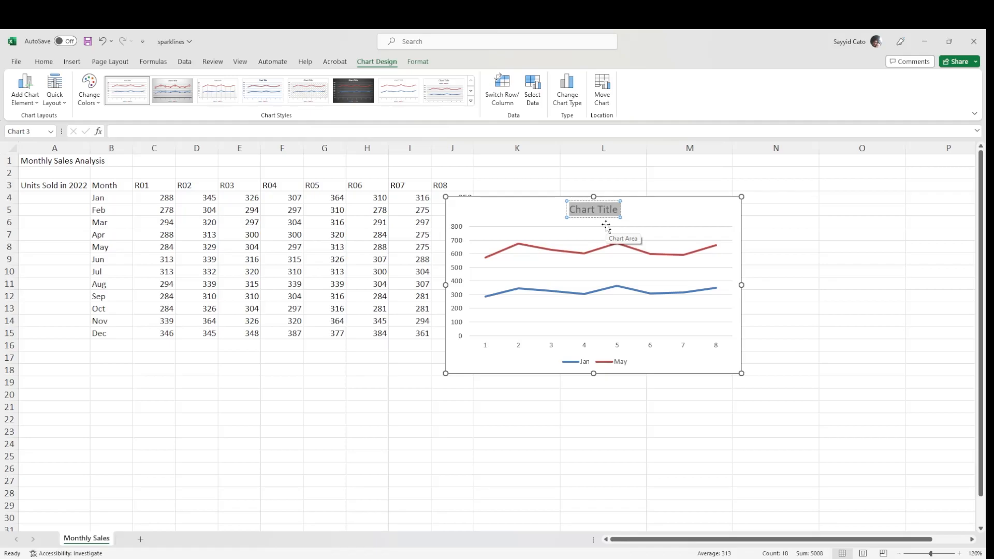
key(Delete)
text(Your Title)
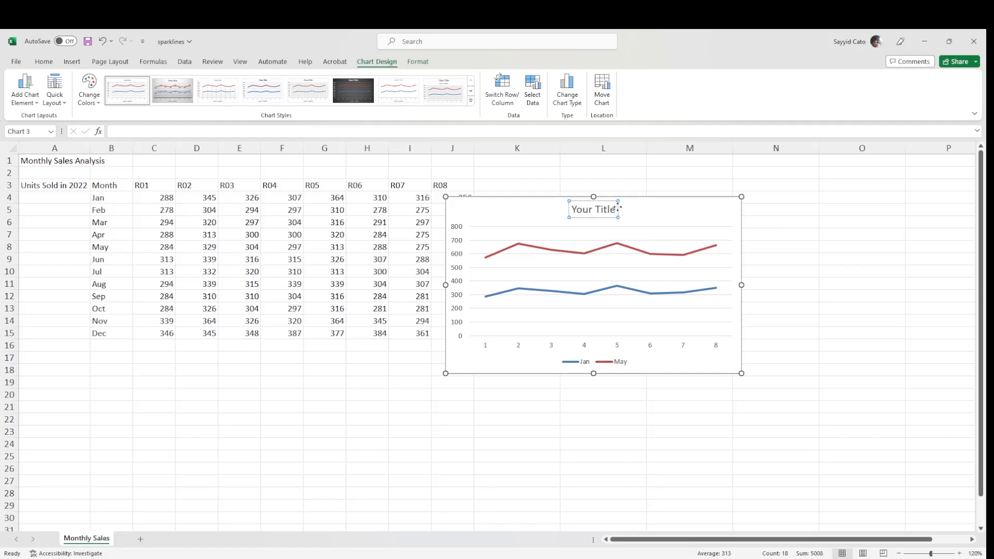
Give the chart title a tan background fill from the theme colors
click(45, 62)
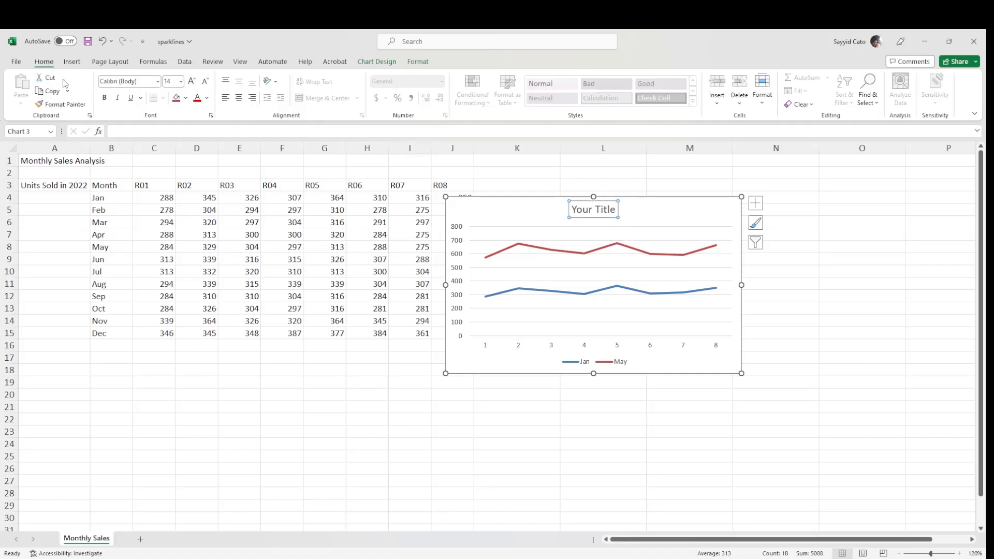
click(186, 98)
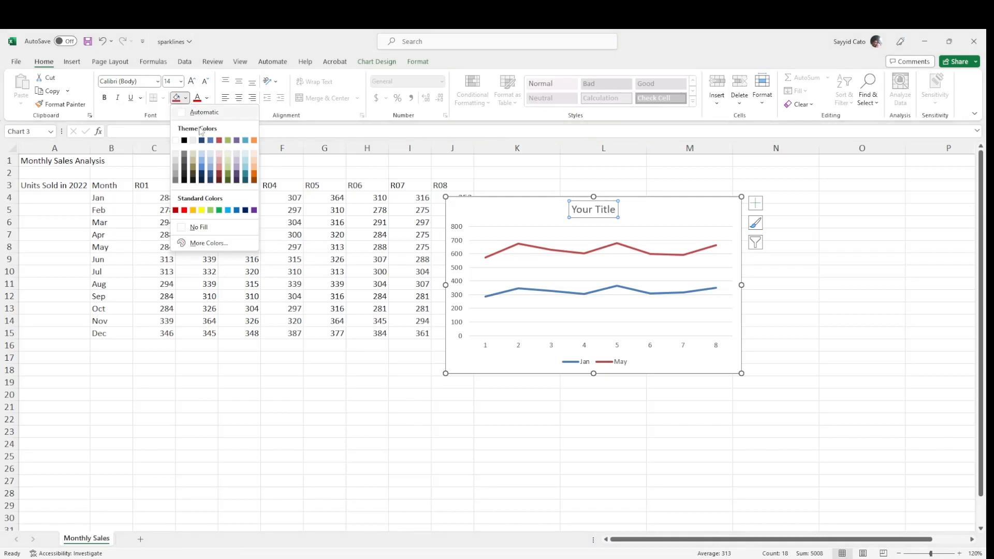
click(192, 166)
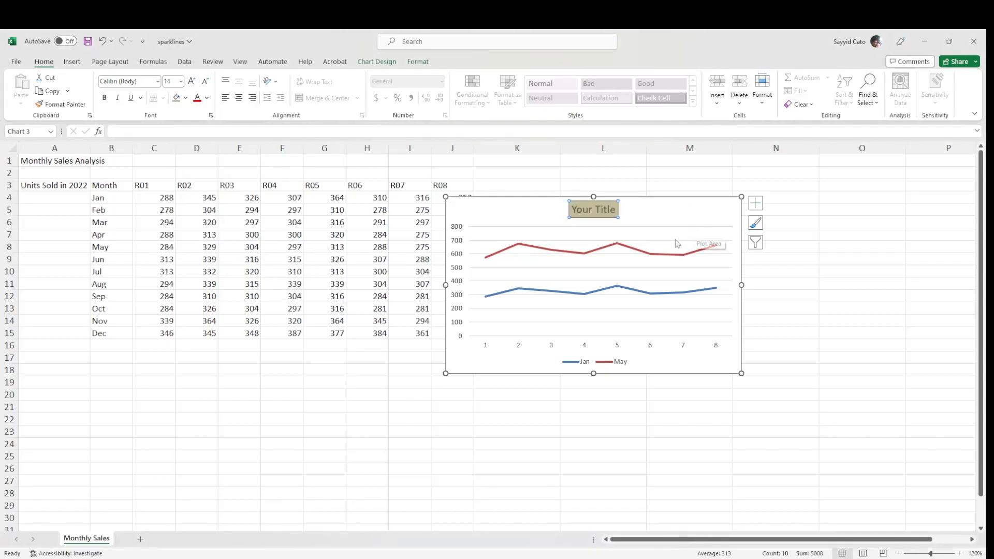
Try adding axis titles to the chart and remove them again
click(755, 203)
click(783, 227)
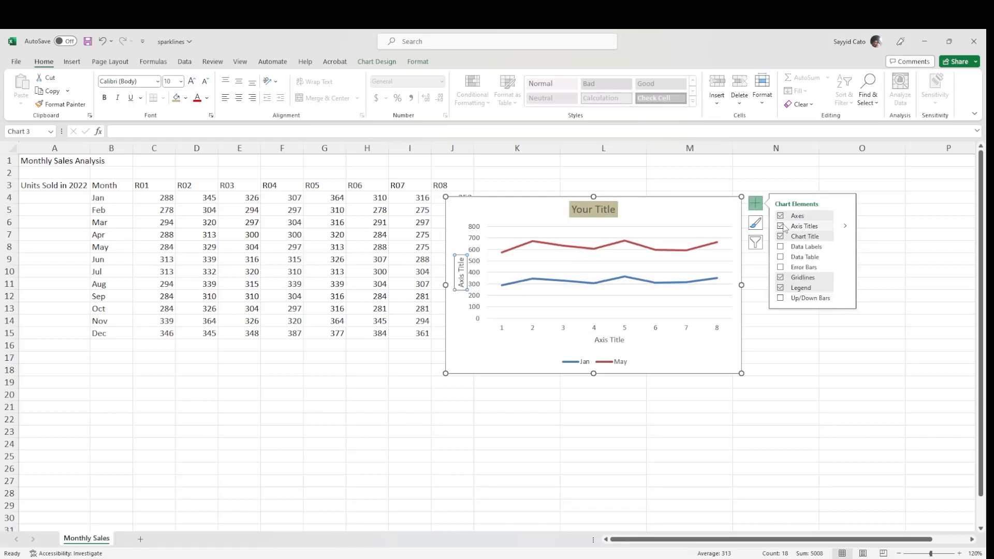
click(781, 226)
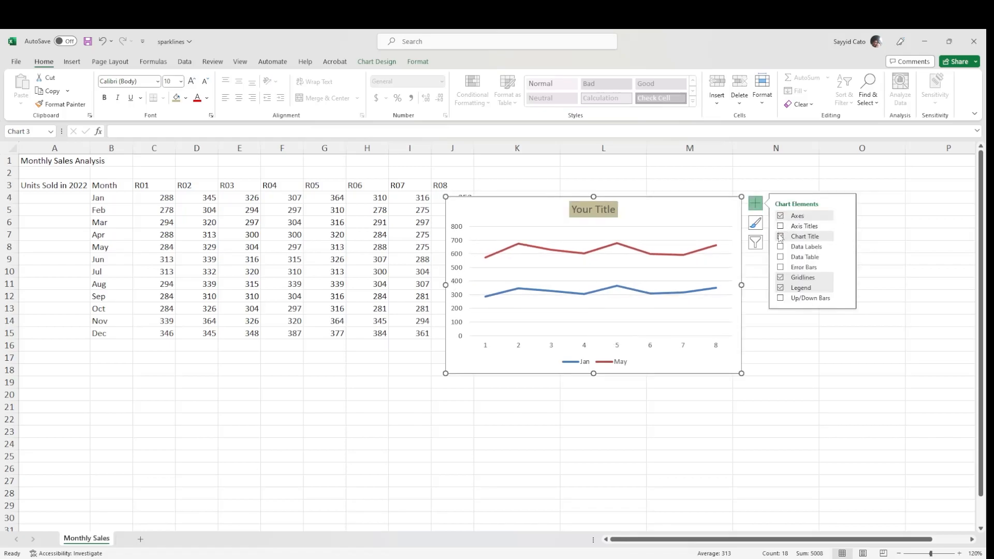
Add error bars and remove the chart title, after trying out data labels and a data table on the chart
click(781, 257)
click(781, 257)
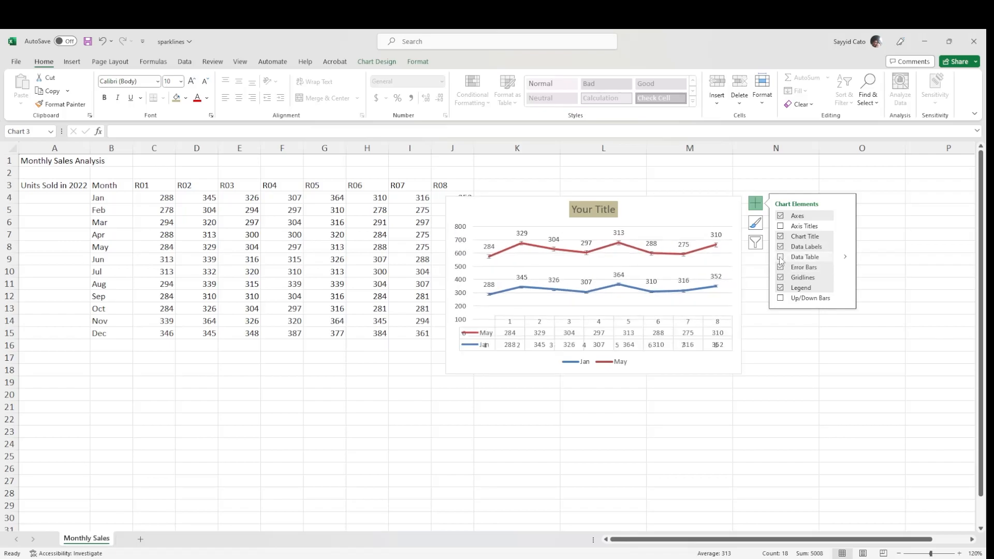
click(781, 248)
click(781, 237)
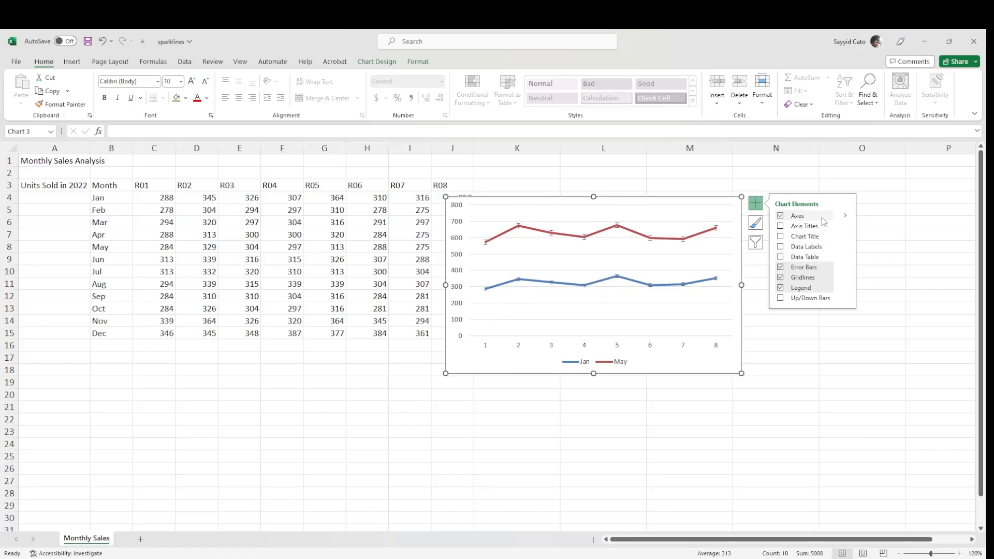
Apply the dark-background chart style with glowing lines and look at the chart's series and category filters
click(754, 223)
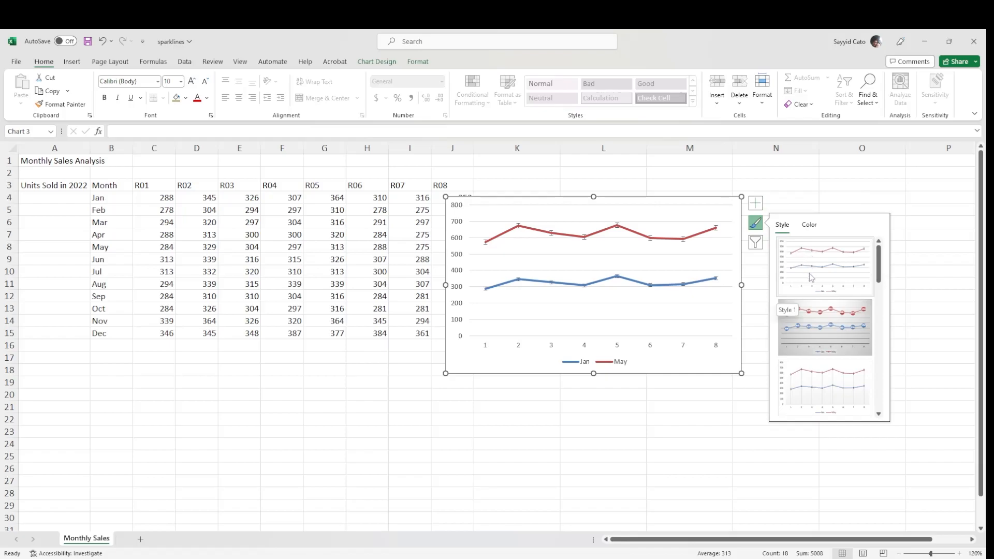
scroll(809, 268, down, 3)
click(822, 383)
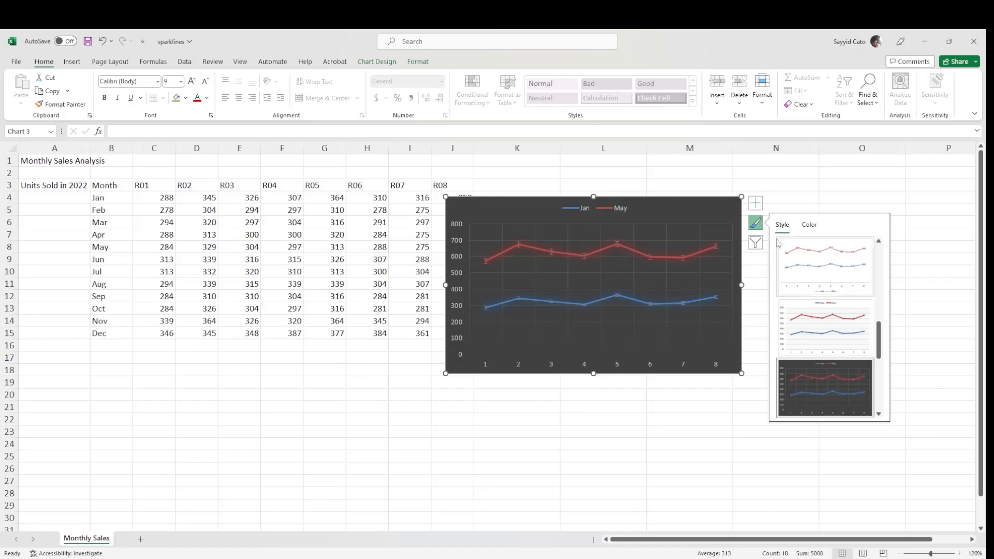
click(759, 244)
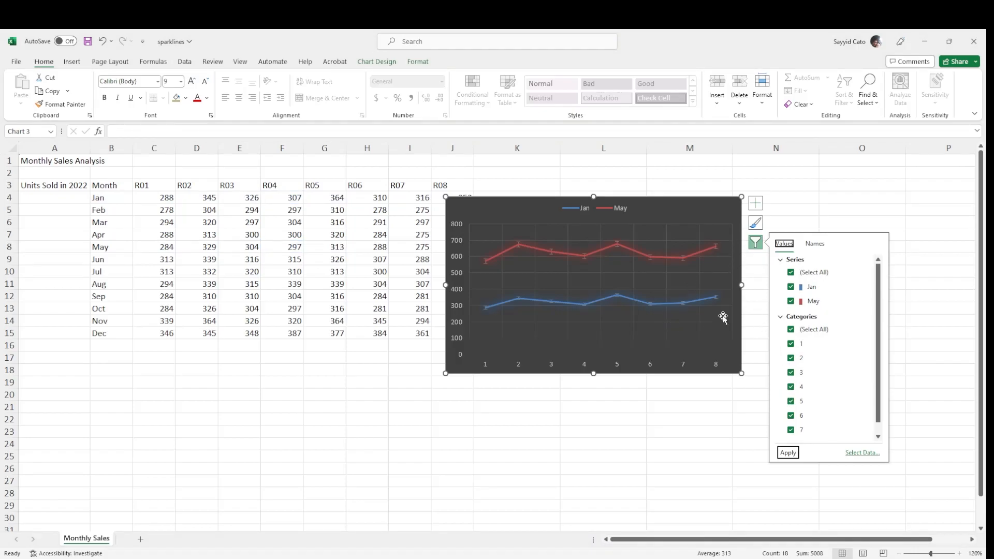
click(825, 187)
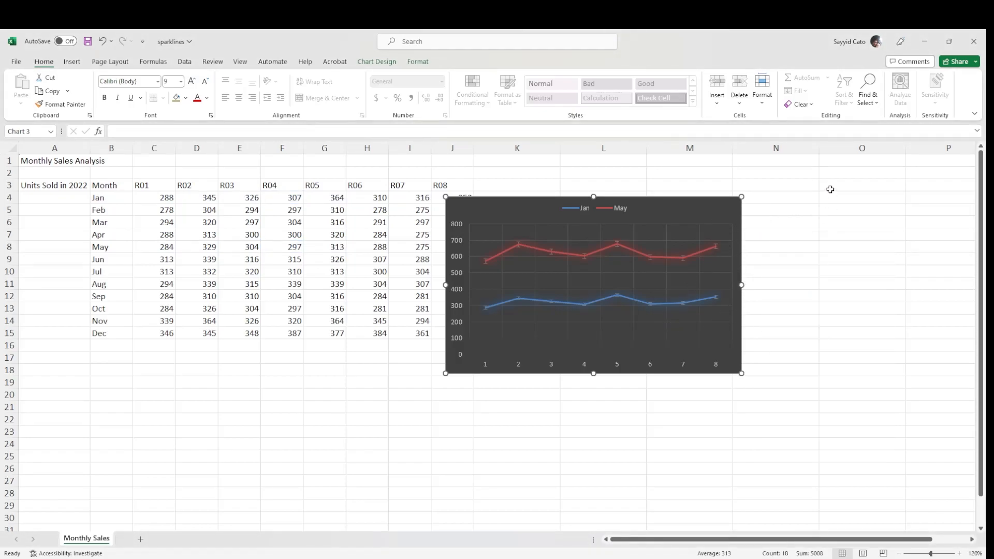
Move the Jan and May chart directly beside the sales table so it spans columns K to N from row 3
click(647, 206)
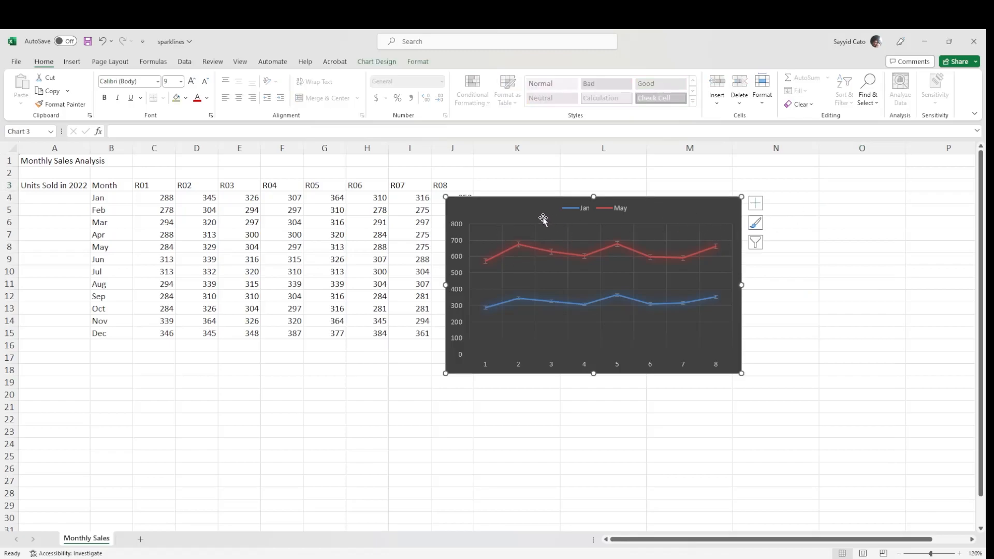
drag(525, 205, 591, 182)
right_click(642, 272)
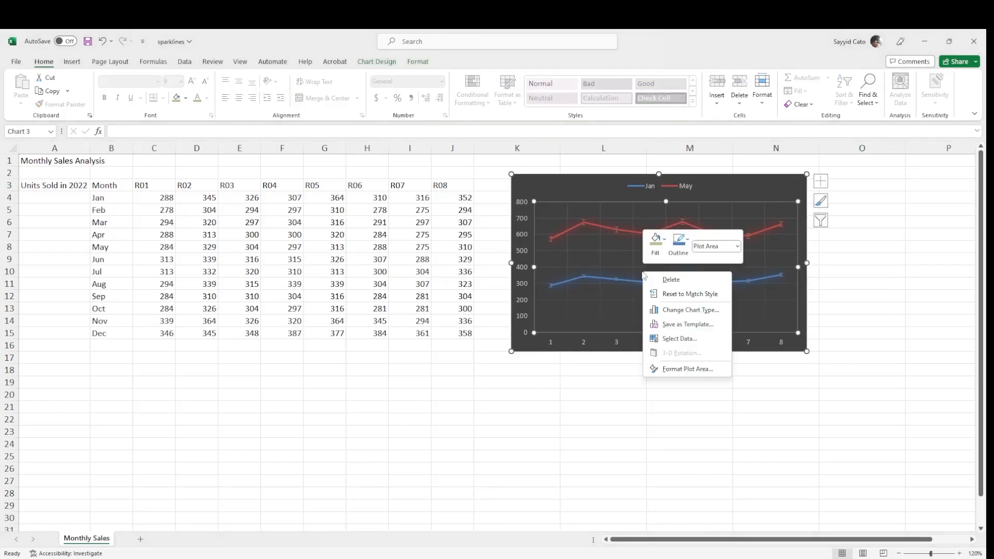
click(575, 267)
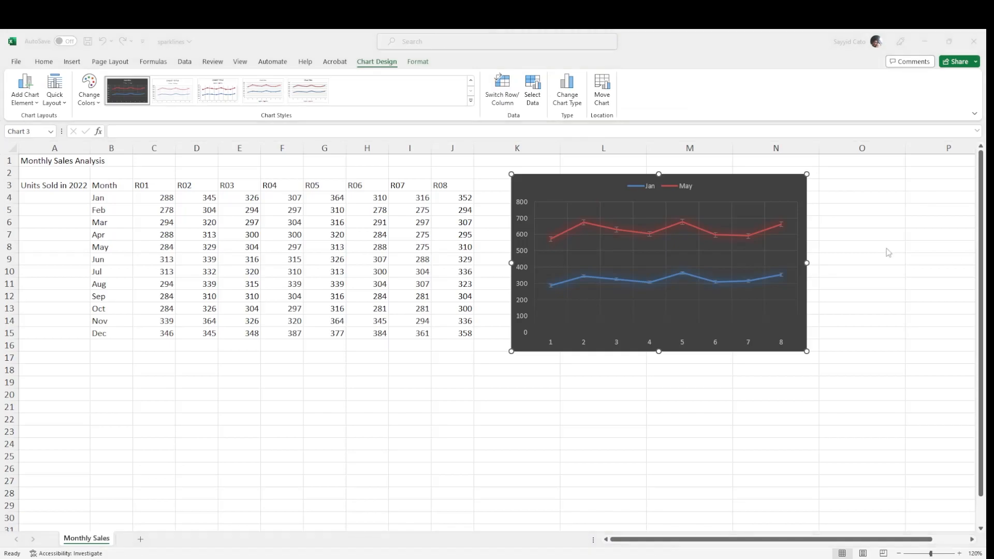
click(241, 61)
drag(570, 186, 537, 188)
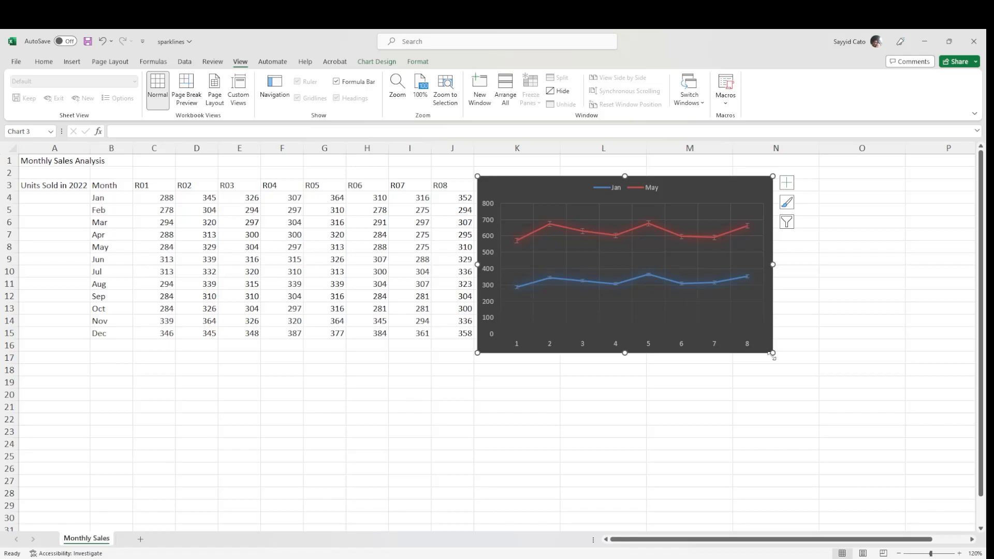
click(375, 62)
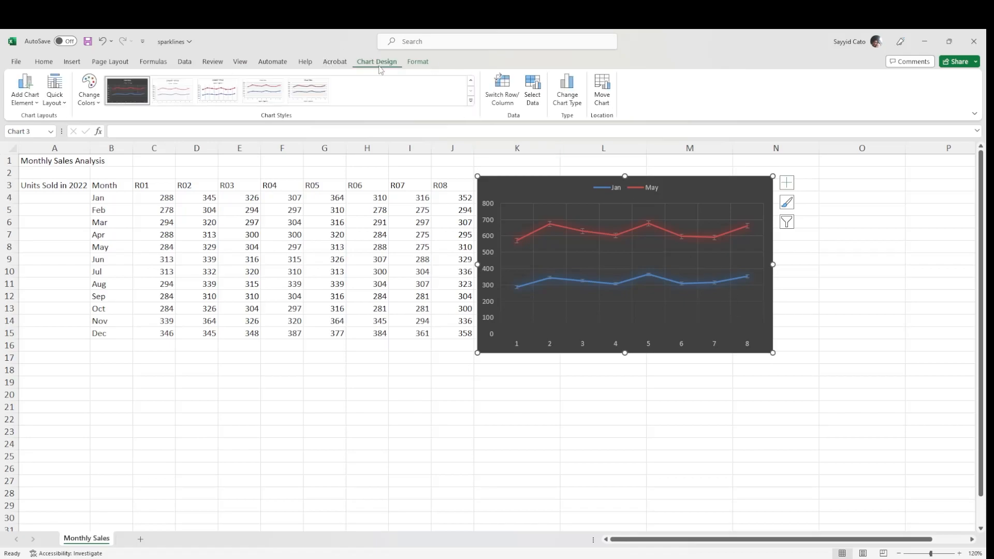
click(434, 370)
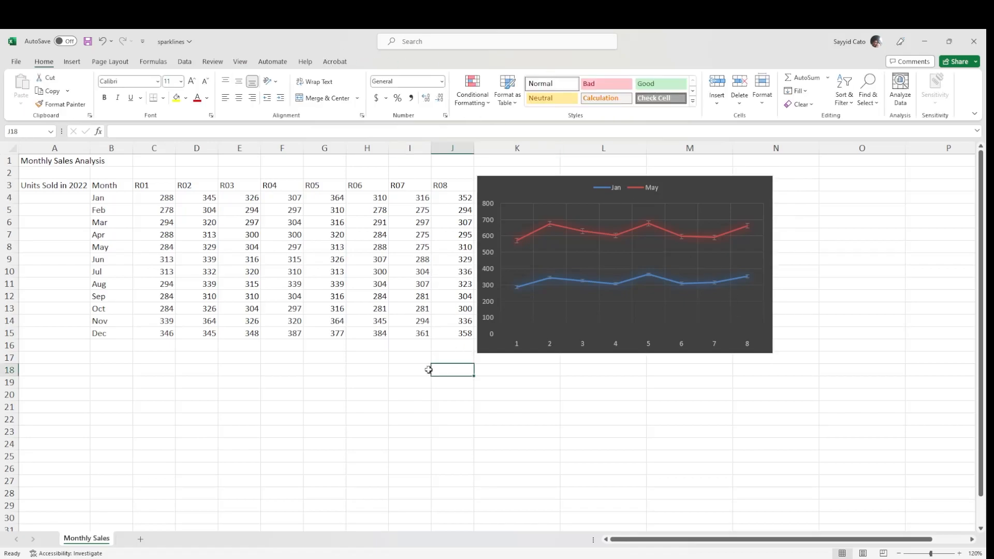
click(365, 366)
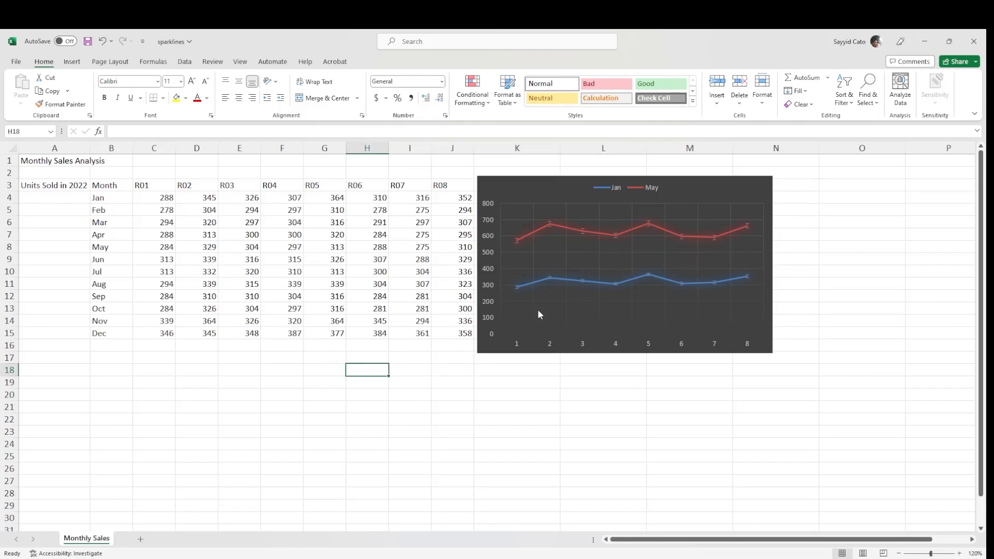
click(321, 346)
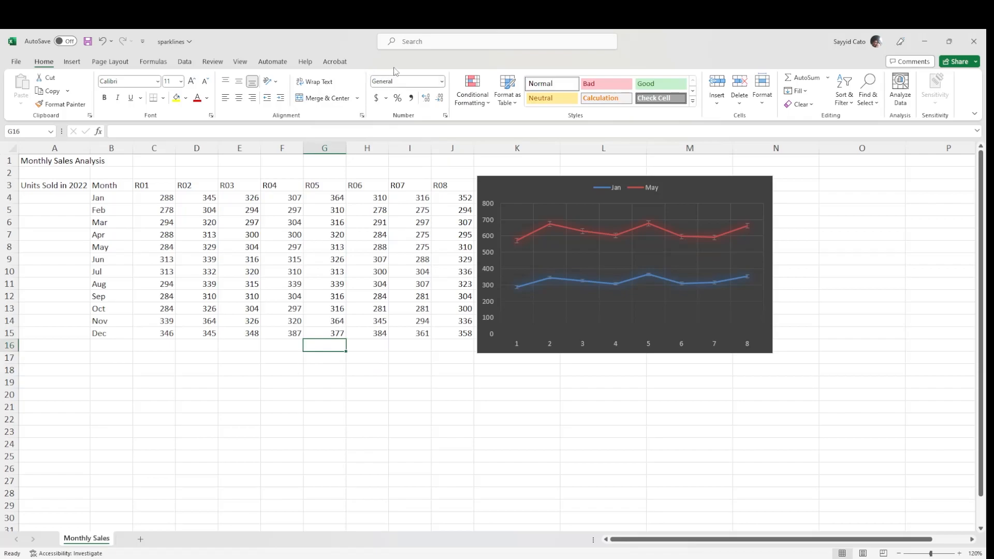
Select the May line in the chart and show the chart design commands
click(655, 256)
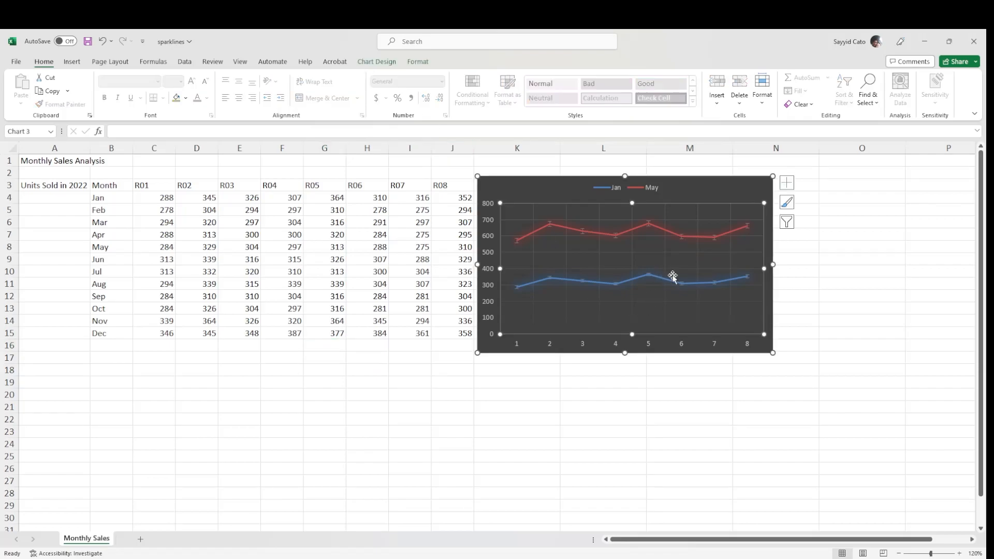
click(715, 237)
click(391, 62)
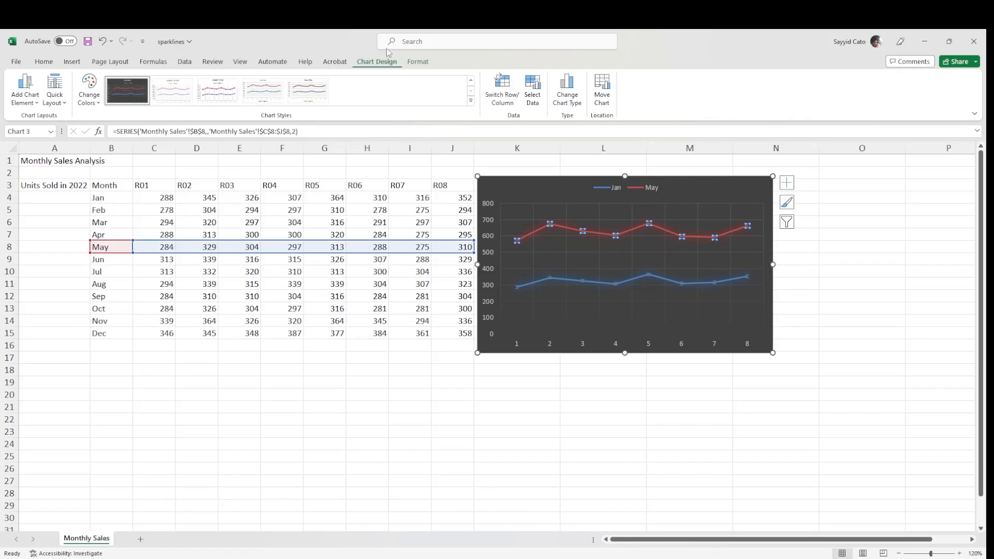
click(602, 93)
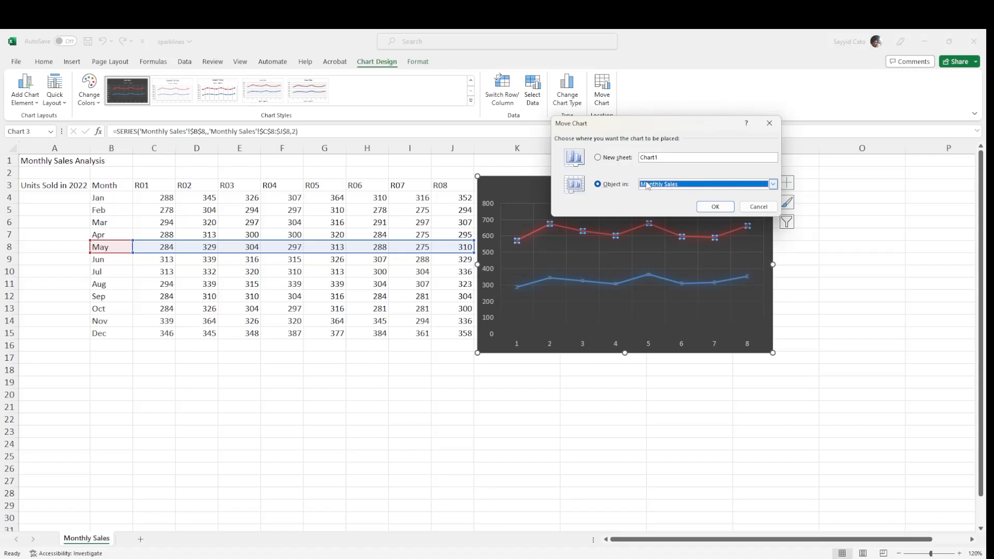
click(707, 190)
click(709, 191)
click(613, 158)
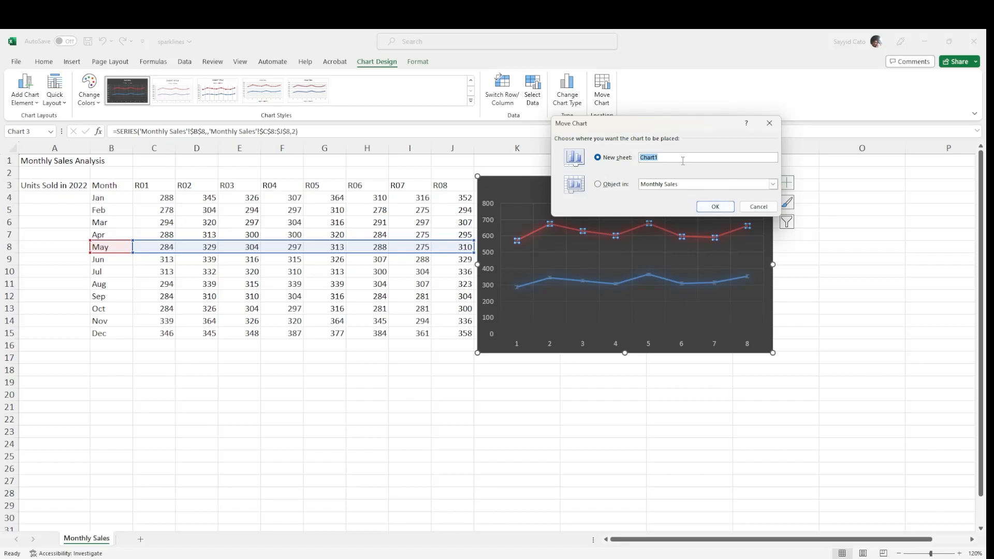
text(Suma)
click(719, 212)
click(757, 207)
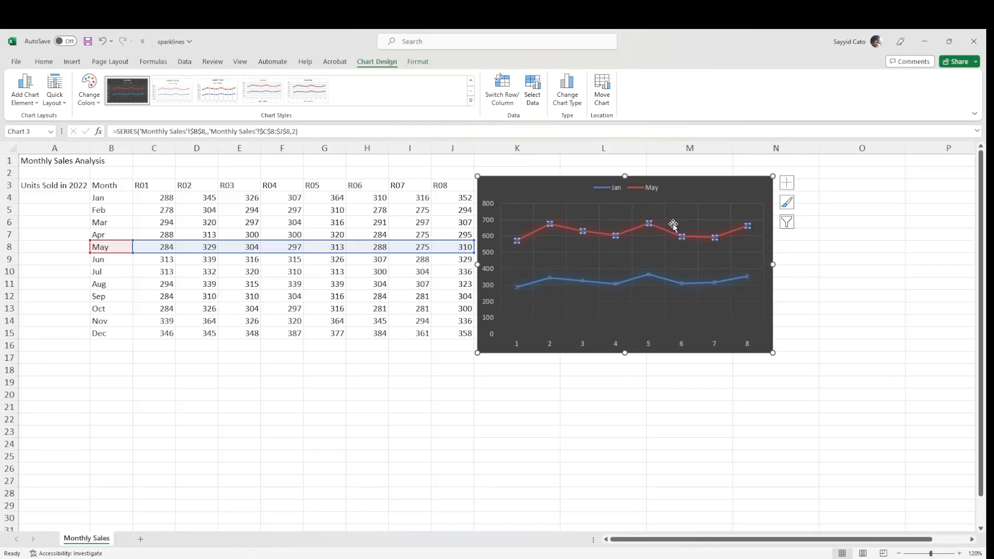
Move the Jan and May chart to a new chart sheet named Chart1
click(604, 97)
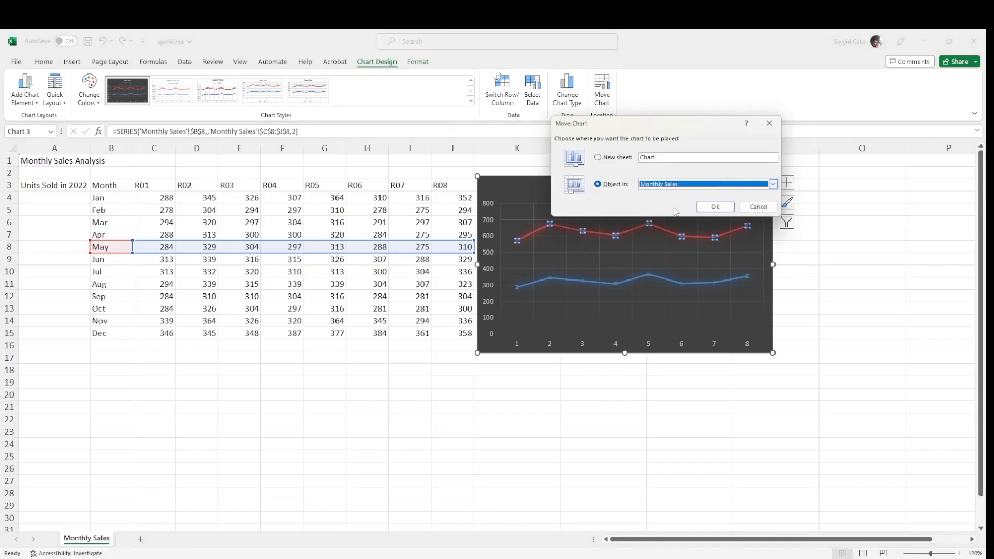
click(627, 157)
click(616, 184)
click(671, 186)
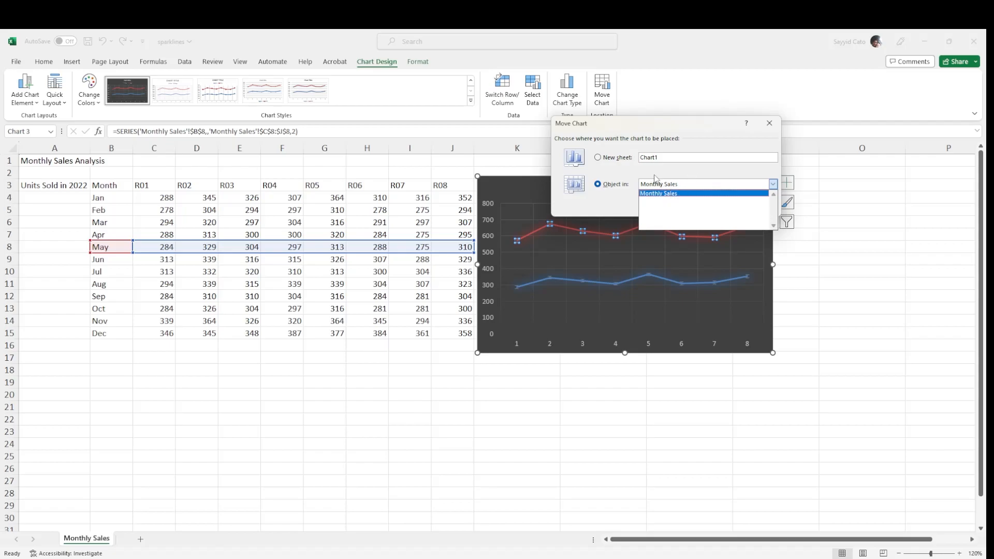
click(628, 183)
click(679, 184)
click(618, 157)
click(617, 160)
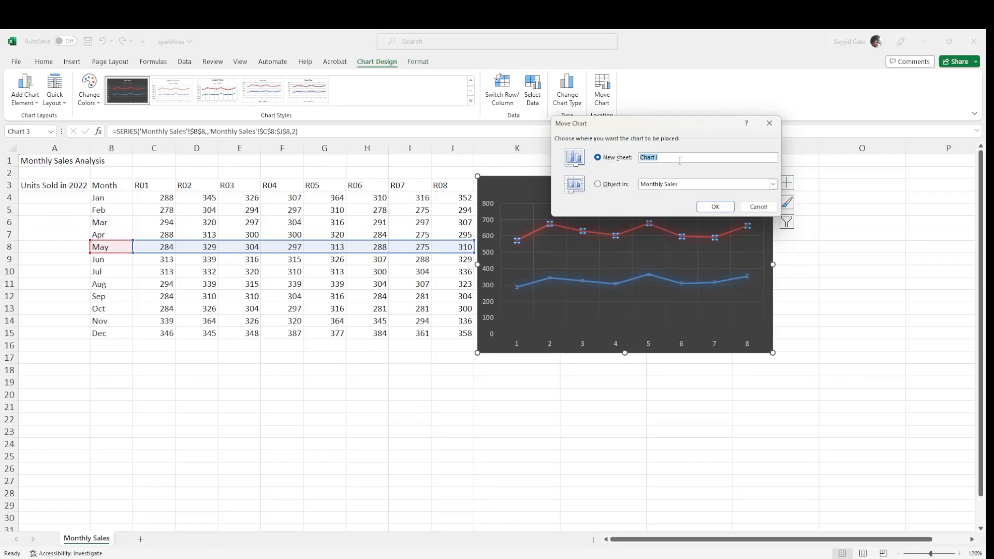
click(715, 208)
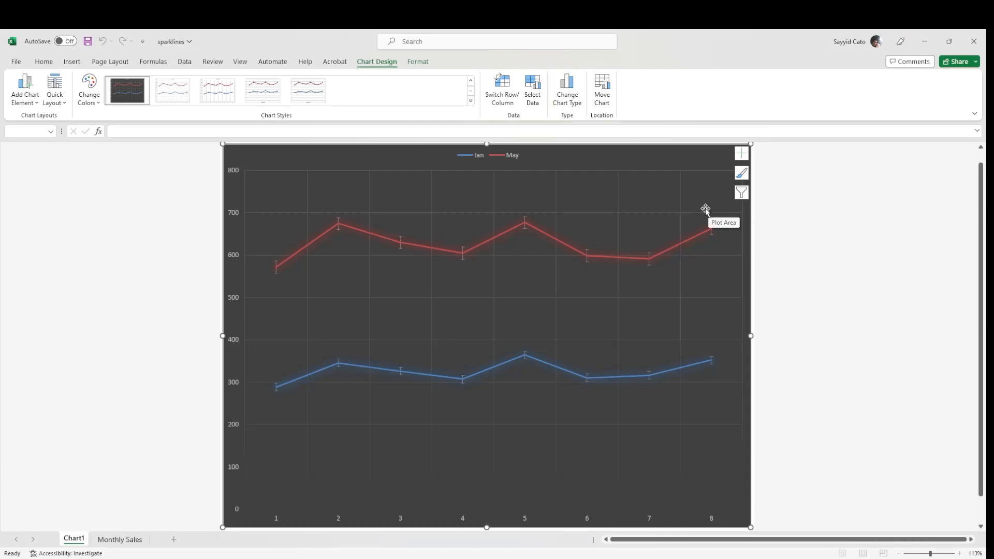